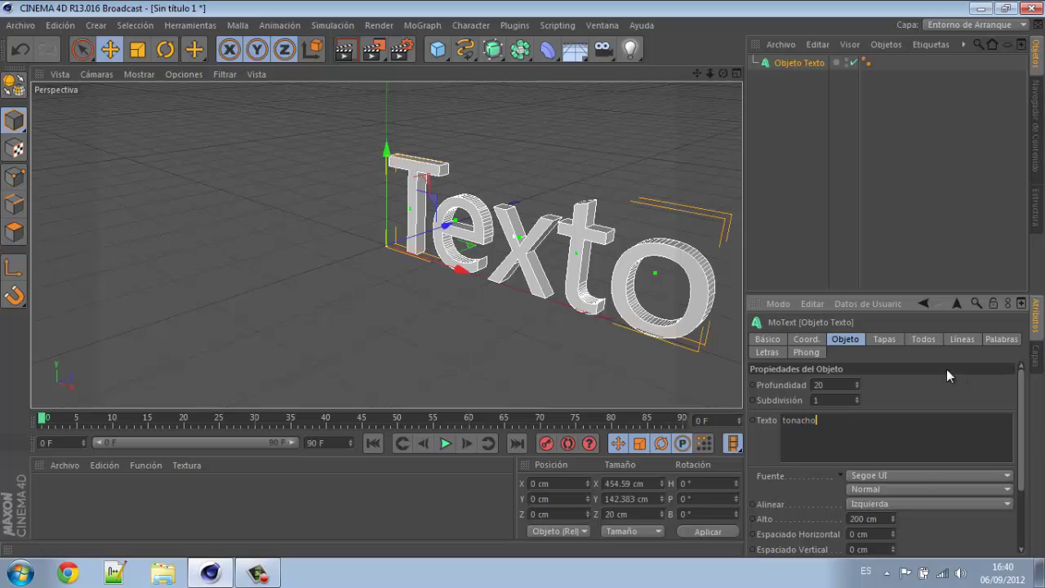
# - Try the Minecraft font and the ELEGANCE font on the text object
pyautogui.click(923, 475)
pyautogui.scroll(10, 919, 186)
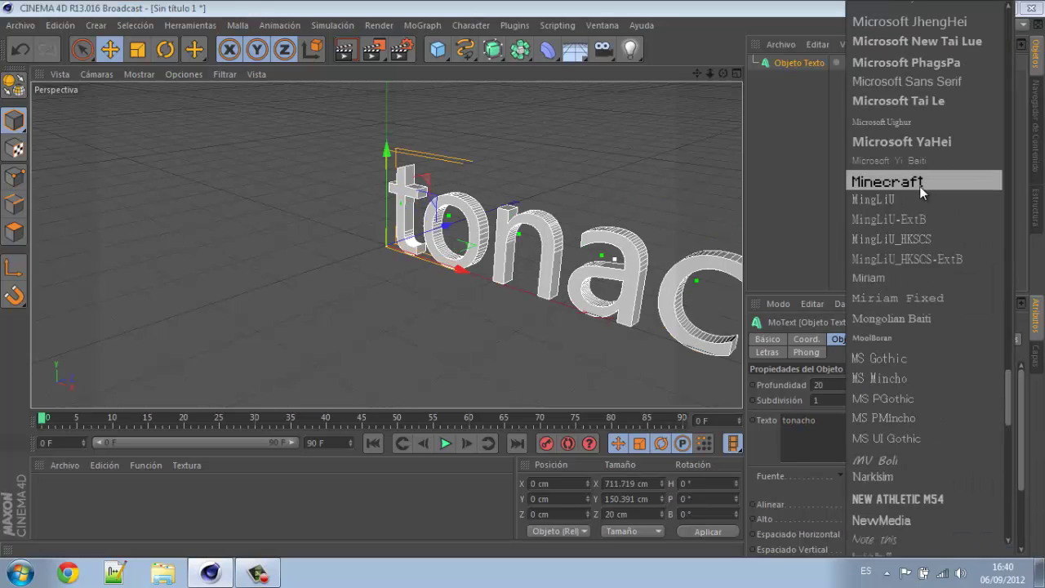
pyautogui.scroll(2, 922, 180)
pyautogui.scroll(-6, 925, 176)
pyautogui.click(886, 351)
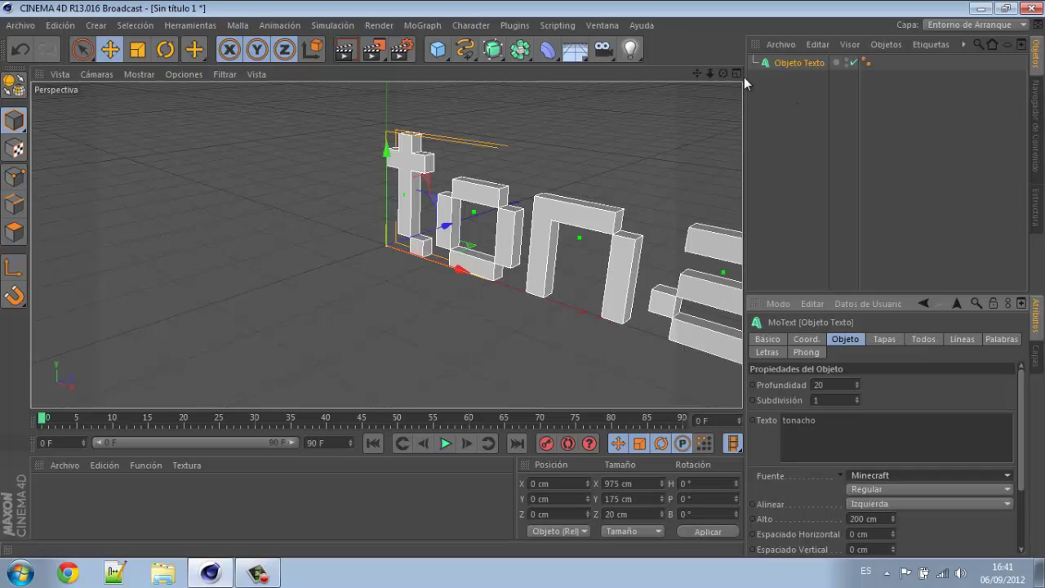
pyautogui.click(922, 475)
pyautogui.scroll(7, 914, 229)
pyautogui.click(908, 244)
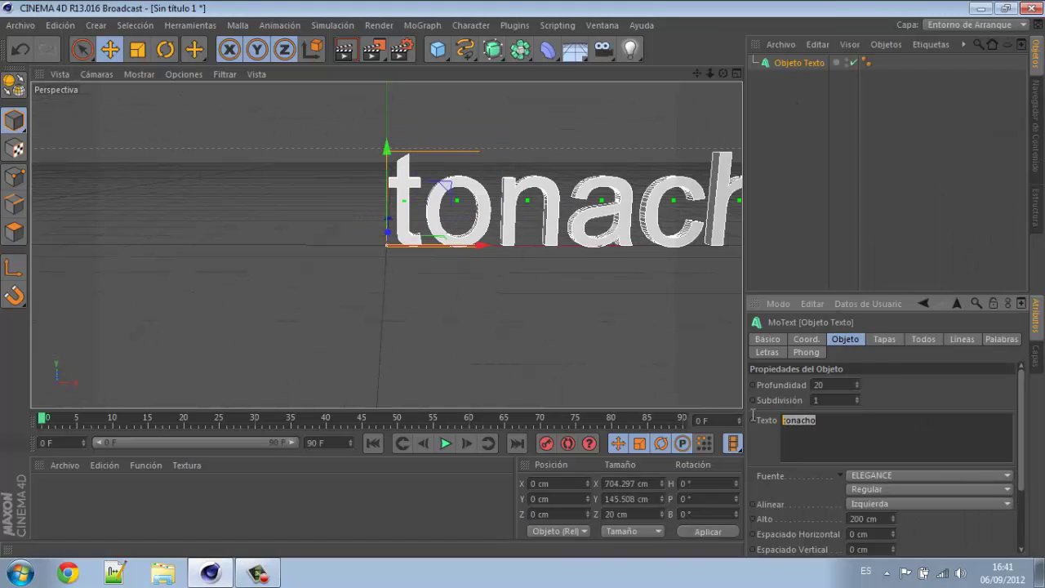
# - Set the text to TONACHO in capitals with a depth of 48 and apply the Danube font
pyautogui.moveTo(857, 384); pyautogui.dragTo(857, 361)
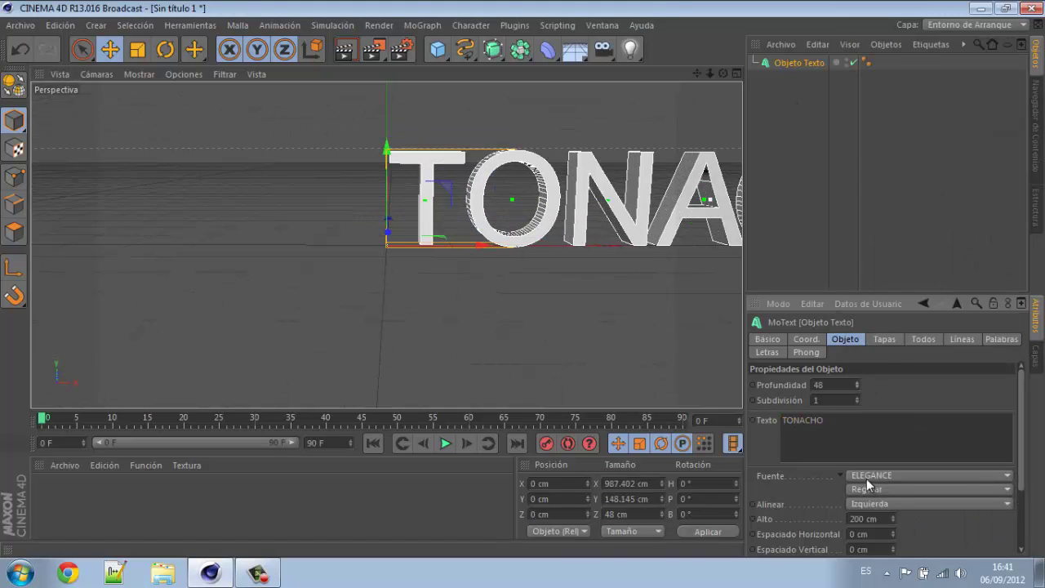
pyautogui.click(867, 476)
pyautogui.click(890, 35)
pyautogui.moveTo(701, 72); pyautogui.dragTo(523, 279)
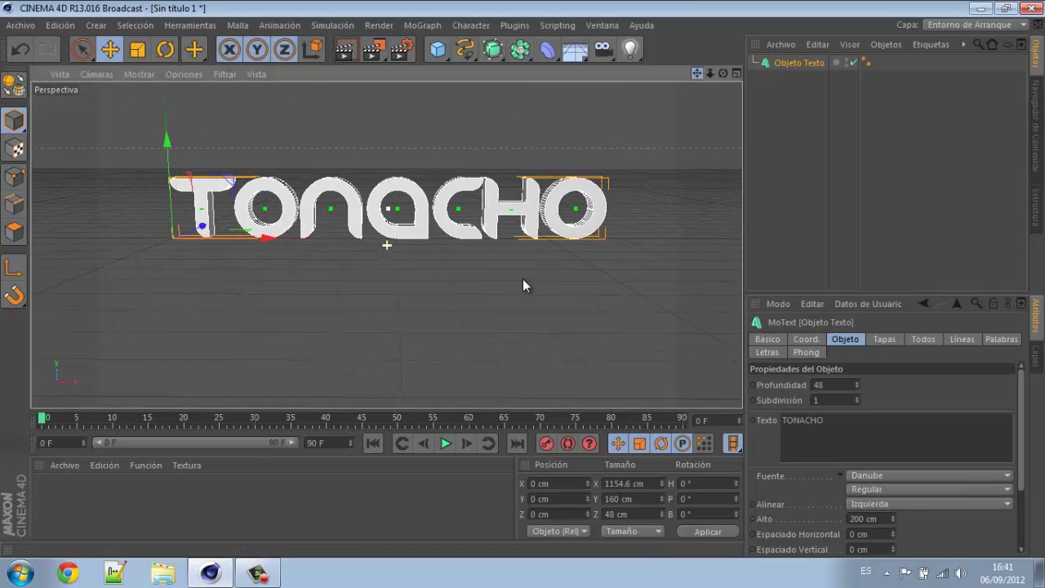
# - Set the text's start cap to Tapa con Canto with 5 steps and render the view
pyautogui.click(884, 339)
pyautogui.click(901, 384)
pyautogui.click(885, 446)
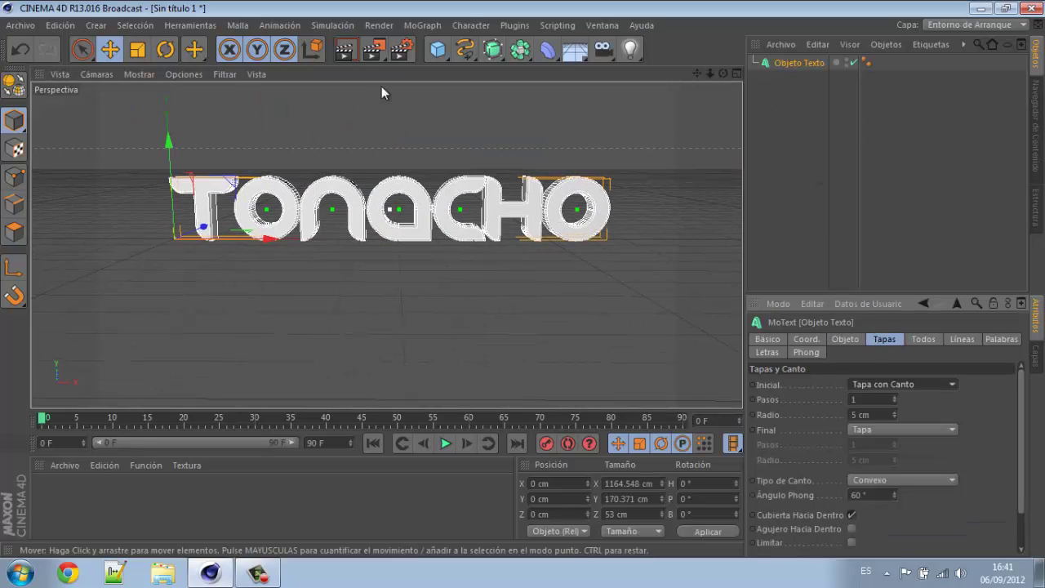
pyautogui.click(344, 51)
pyautogui.click(805, 64)
pyautogui.moveTo(894, 398); pyautogui.dragTo(894, 395)
pyautogui.hotkey('ctrl', 'r')
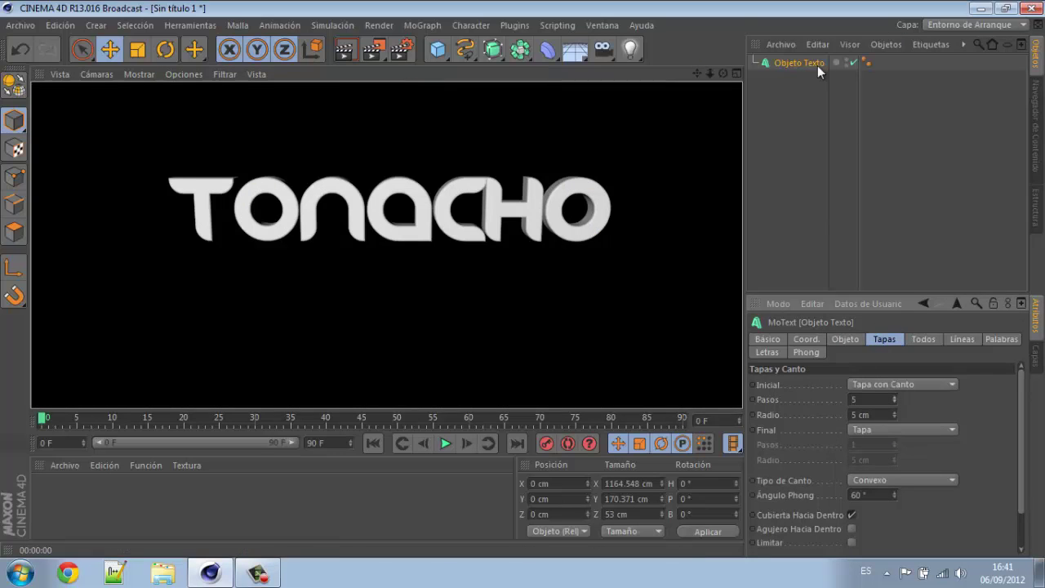
# - Make the text thinner by lowering its depth, and duplicate the text object
pyautogui.click(845, 338)
pyautogui.press('Return')
pyautogui.moveTo(723, 73); pyautogui.dragTo(523, 279)
pyautogui.moveTo(788, 62); pyautogui.dragTo(800, 85)
# - Give the duplicate text a plain start cap and a Tapa con Canto end cap with 5 steps, and move it to about Z 51 cm
pyautogui.click(884, 339)
pyautogui.click(902, 430)
pyautogui.click(886, 492)
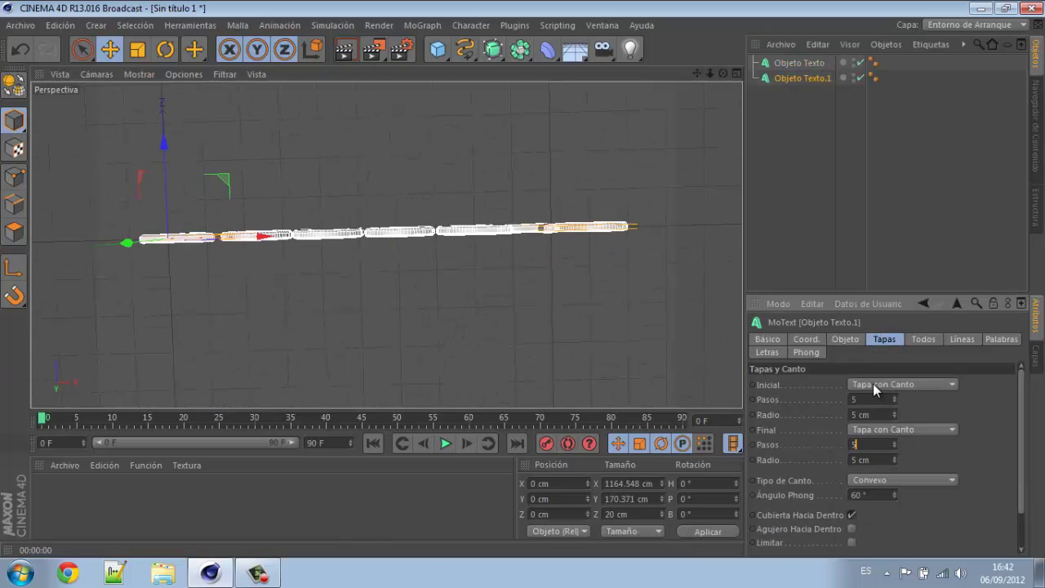
pyautogui.moveTo(167, 189); pyautogui.dragTo(170, 168)
# - Duplicate the rear text, set the copy's depth to 28, move it between the other two at about Z 13 cm, and render the view
pyautogui.moveTo(792, 77); pyautogui.dragTo(797, 96)
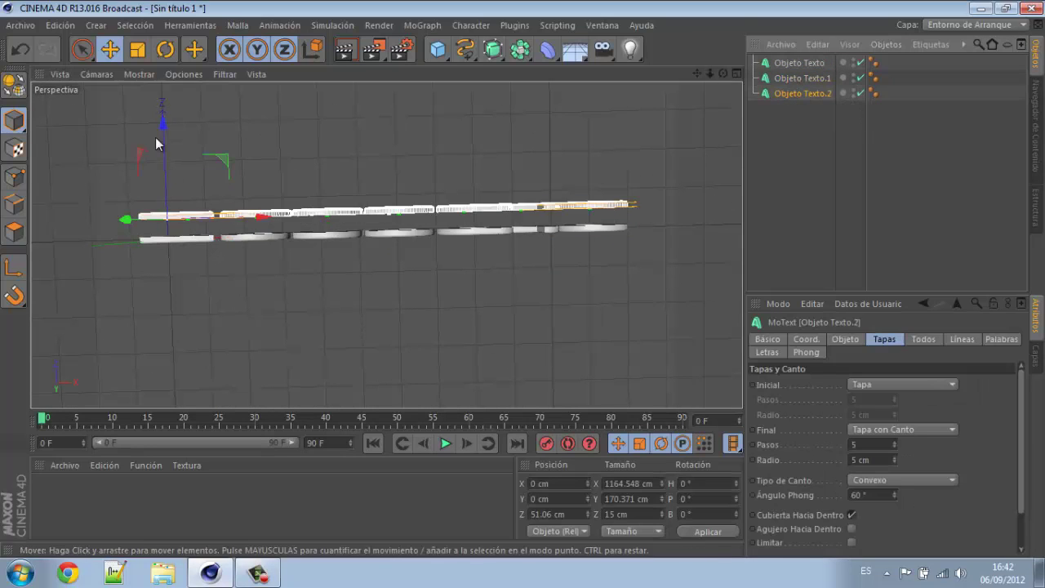
pyautogui.moveTo(164, 137); pyautogui.dragTo(194, 147)
pyautogui.moveTo(723, 73); pyautogui.dragTo(522, 278)
pyautogui.click(846, 339)
pyautogui.moveTo(857, 384); pyautogui.dragTo(857, 380)
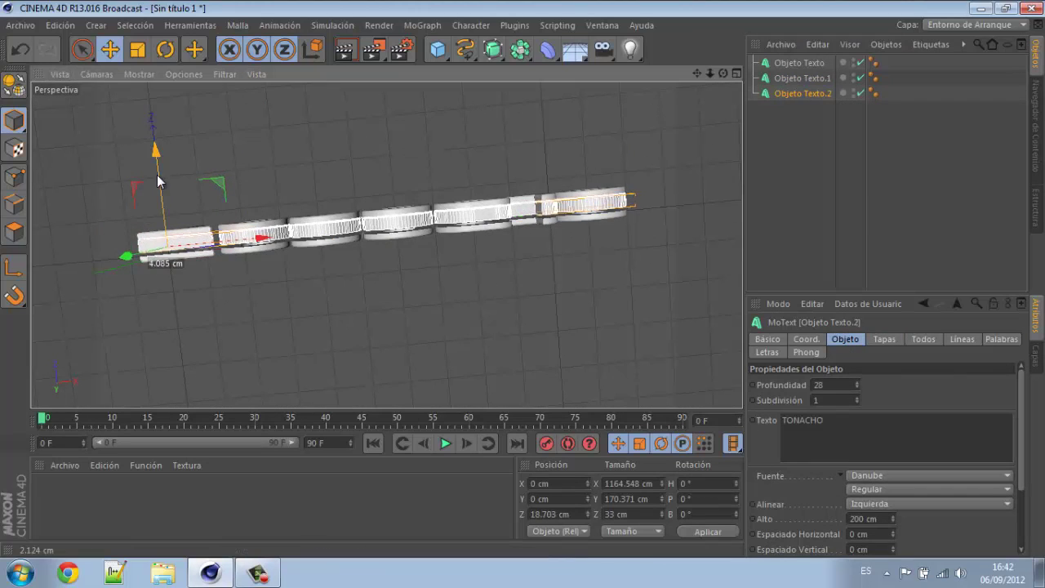
pyautogui.moveTo(156, 152); pyautogui.dragTo(156, 176)
pyautogui.click(346, 50)
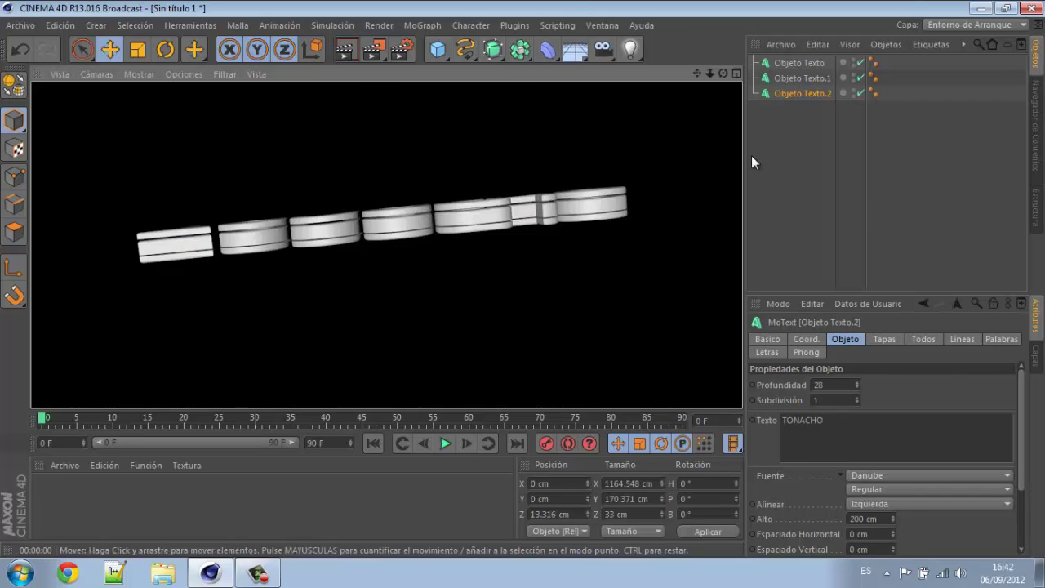
# - Try the preset material Chrome 001 from the content browser on the text, render the view, and undo the assignment
pyautogui.moveTo(722, 74); pyautogui.dragTo(527, 281)
pyautogui.click(374, 482)
pyautogui.click(1035, 127)
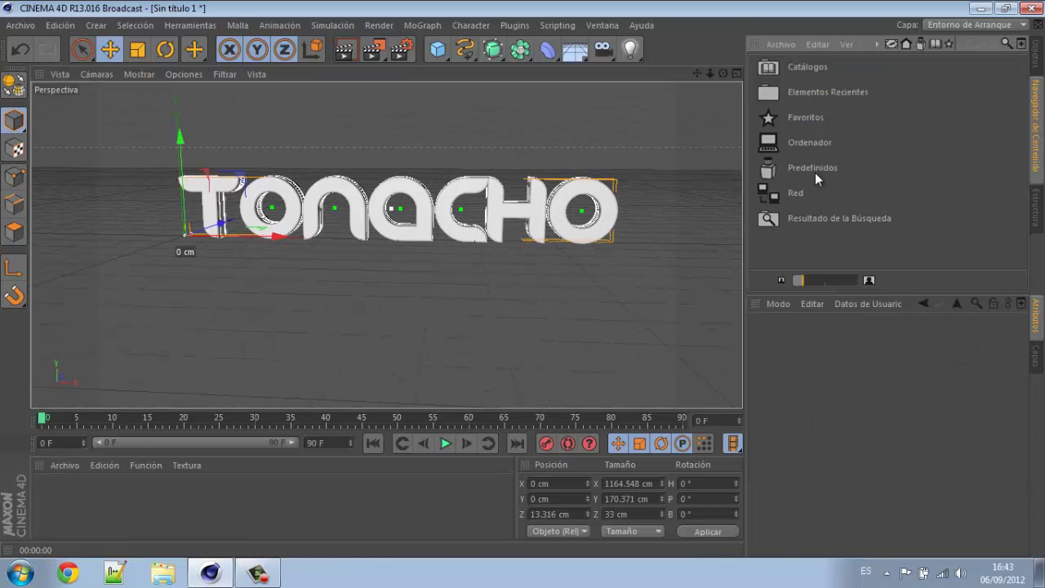
pyautogui.doubleClick(807, 142)
pyautogui.scroll(-6, 795, 182)
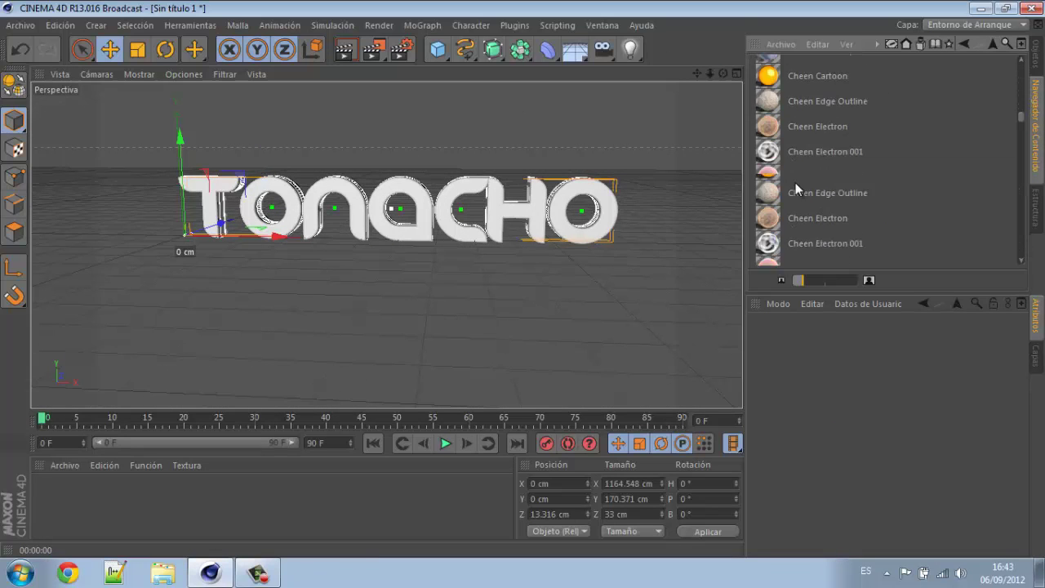
pyautogui.moveTo(771, 119); pyautogui.dragTo(400, 208)
pyautogui.click(345, 52)
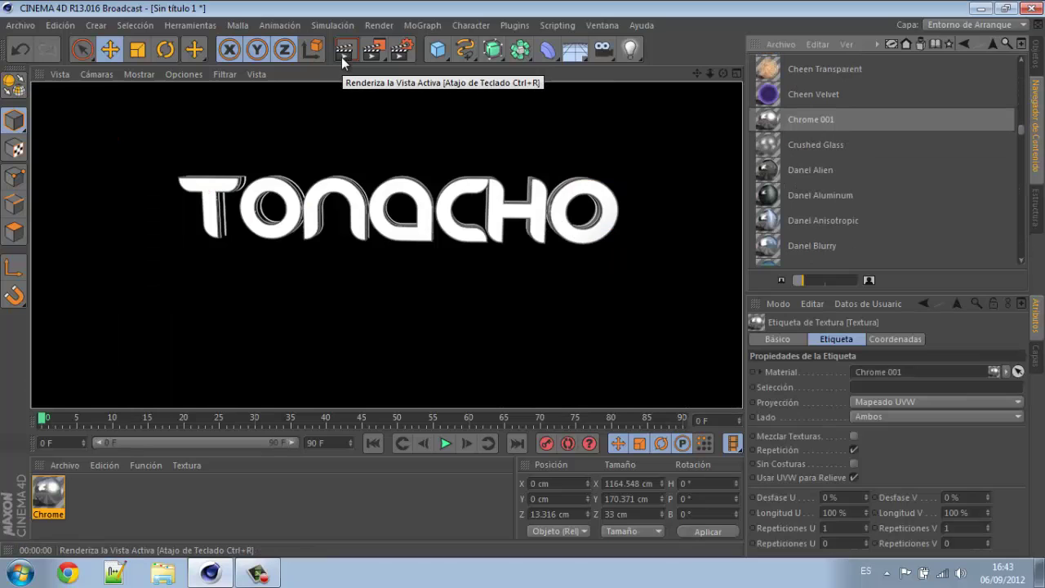
pyautogui.hotkey('ctrl', 'z')
# - Try the preset material Fabric Velvet 004 on the text, render the view, and browse the other preset materials
pyautogui.scroll(-5, 822, 193)
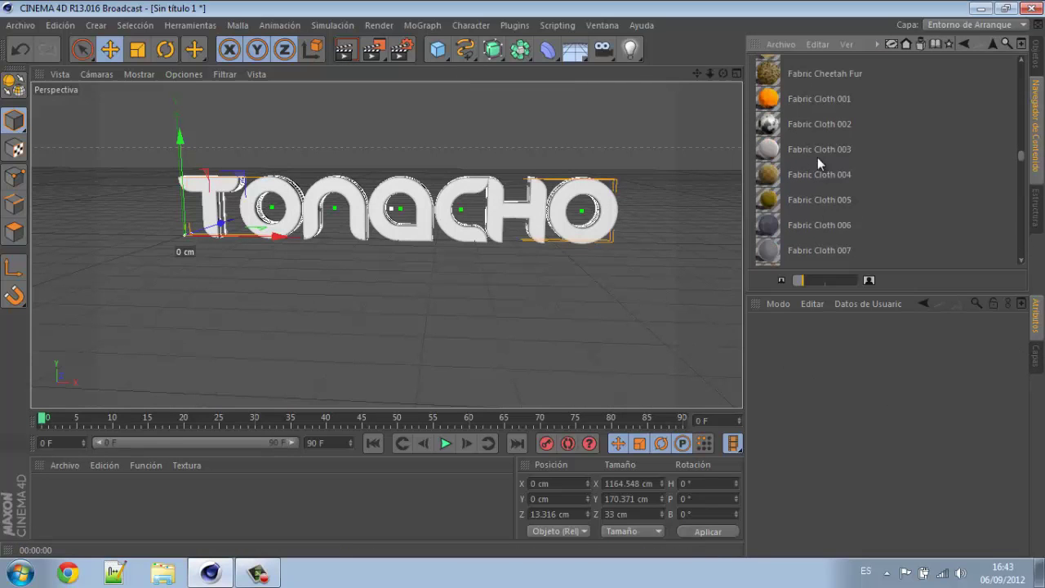
pyautogui.scroll(-5, 816, 155)
pyautogui.moveTo(769, 73); pyautogui.dragTo(409, 208)
pyautogui.click(345, 51)
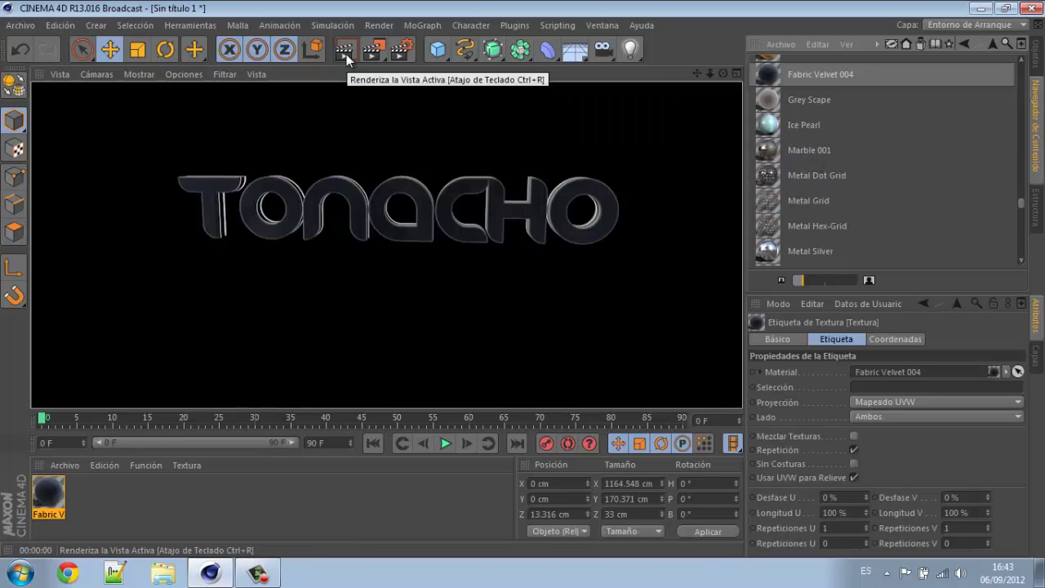
pyautogui.click(48, 493)
pyautogui.scroll(-10, 862, 143)
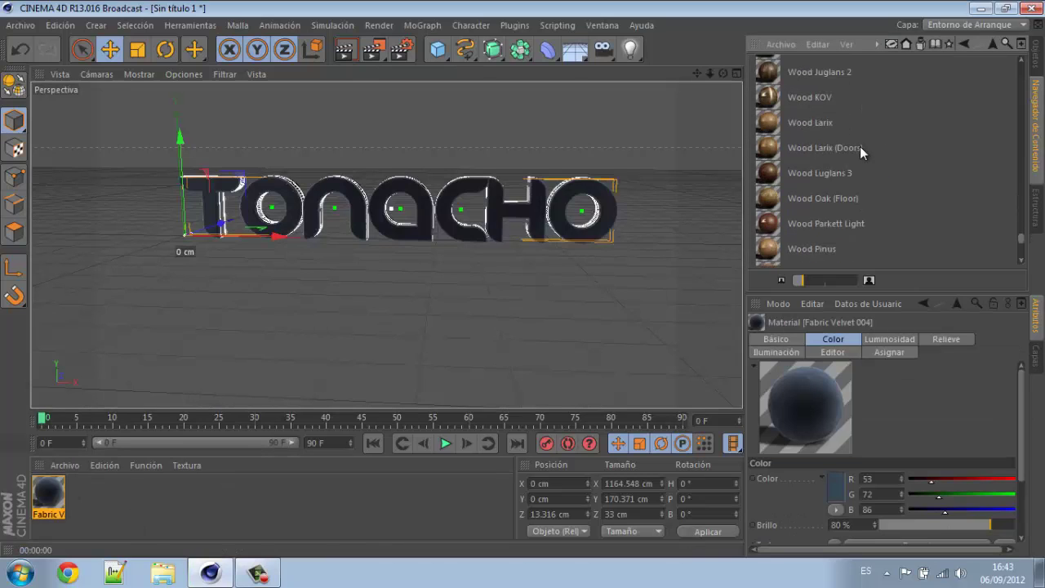
pyautogui.click(1021, 77)
pyautogui.scroll(4, 900, 124)
# - Delete the Fabric Velvet 004 material and its leftover texture tags from the front text object
pyautogui.click(1035, 54)
pyautogui.click(83, 506)
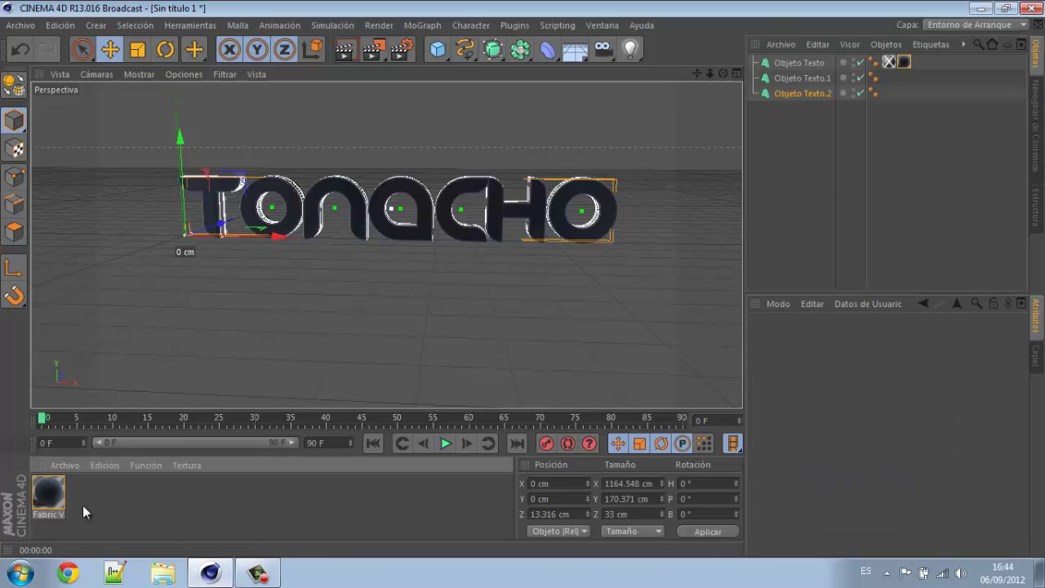
pyautogui.click(49, 493)
pyautogui.press('Delete')
pyautogui.click(891, 62)
pyautogui.press('Delete')
# - Create a new material and set its color to a very dark red with green and blue at 0
pyautogui.doubleClick(51, 496)
pyautogui.doubleClick(51, 494)
pyautogui.moveTo(540, 196); pyautogui.dragTo(502, 180)
pyautogui.moveTo(522, 136); pyautogui.dragTo(661, 115)
pyautogui.click(764, 175)
pyautogui.click(636, 176)
pyautogui.click(636, 190)
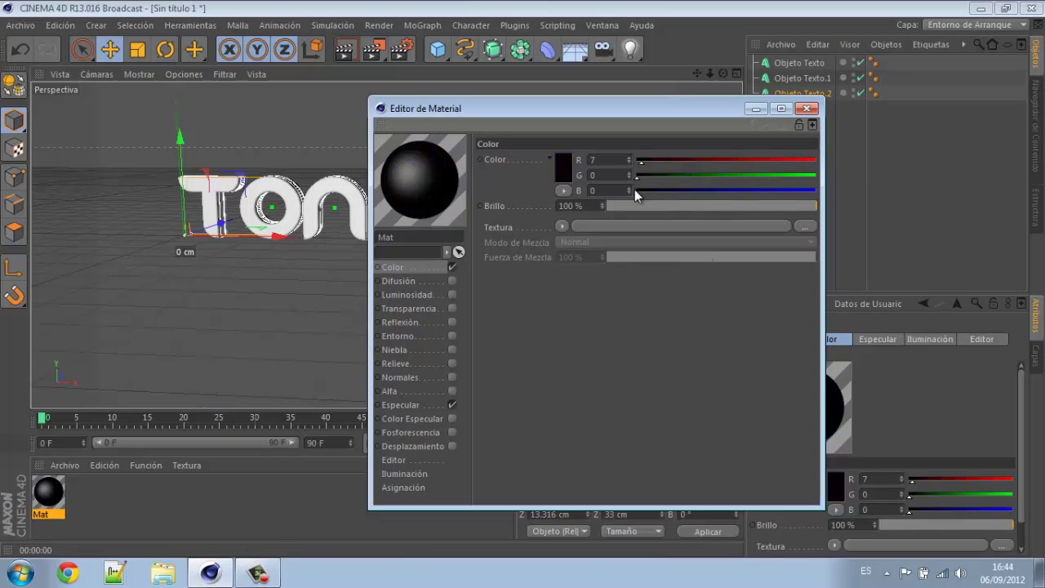
pyautogui.click(690, 161)
pyautogui.click(806, 108)
# - Assign the dark red material to the front and rear text objects, Objeto Texto and Objeto Texto.1
pyautogui.moveTo(50, 497); pyautogui.dragTo(804, 96)
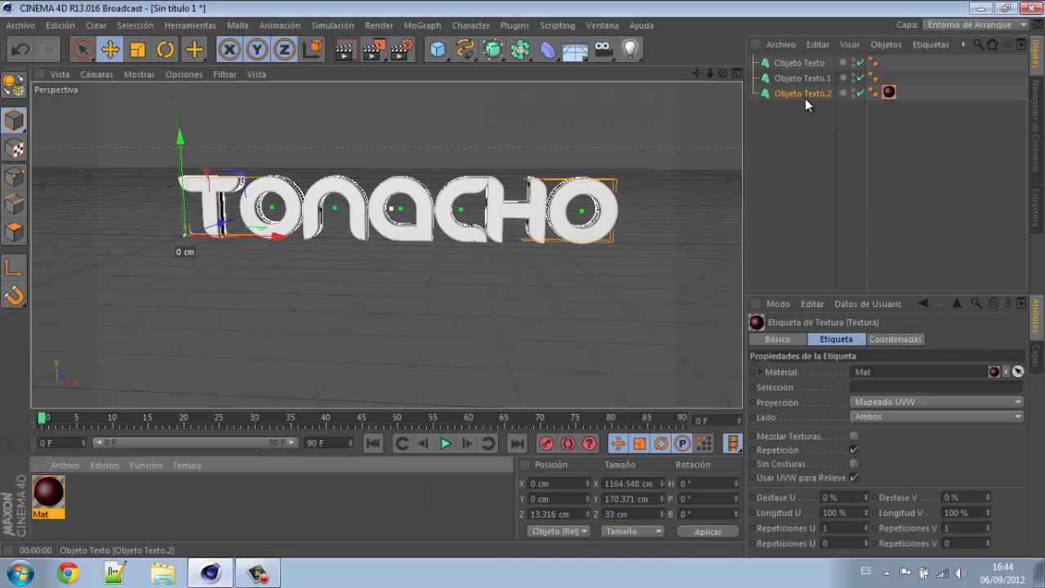
pyautogui.moveTo(889, 93); pyautogui.dragTo(890, 63)
pyautogui.click(804, 94)
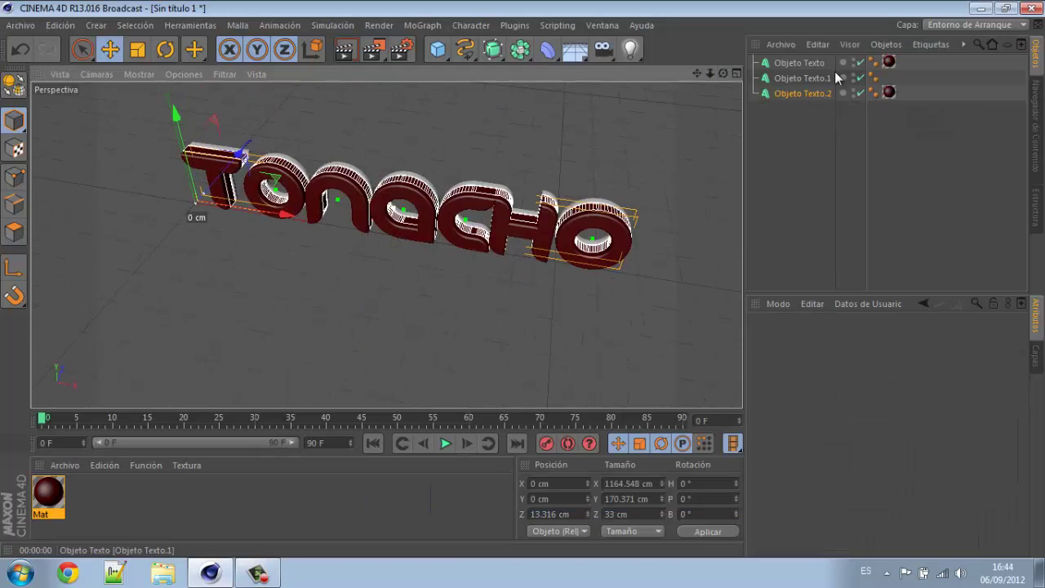
# - Create a second material in pure red (R 255) with Fosforescencia enabled: inner strength 200%, outer strength 600%, radius 15 cm
pyautogui.doubleClick(85, 492)
pyautogui.click(671, 159)
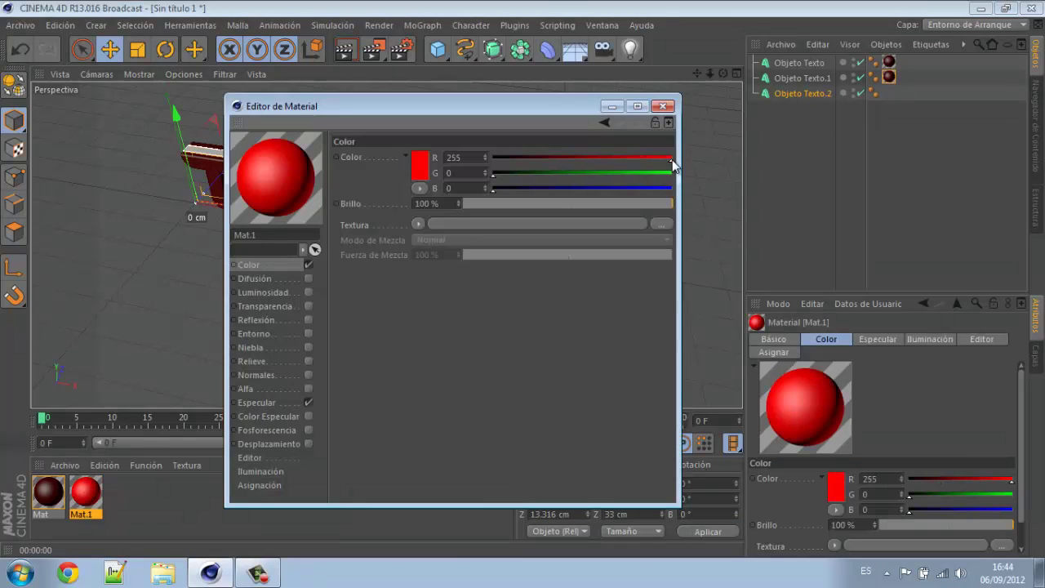
pyautogui.click(308, 429)
pyautogui.write('2')
pyautogui.press('Return')
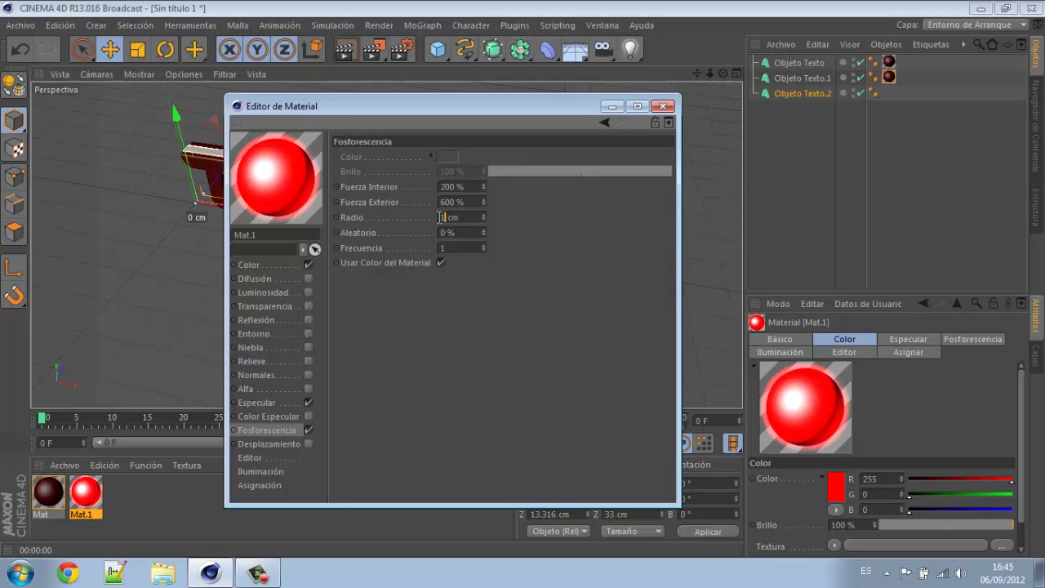
pyautogui.click(663, 105)
# - Apply the glowing red material to the middle text, Objeto Texto.2, and render a closer view of the text
pyautogui.moveTo(86, 492); pyautogui.dragTo(269, 227)
pyautogui.hotkey('ctrl', 'r')
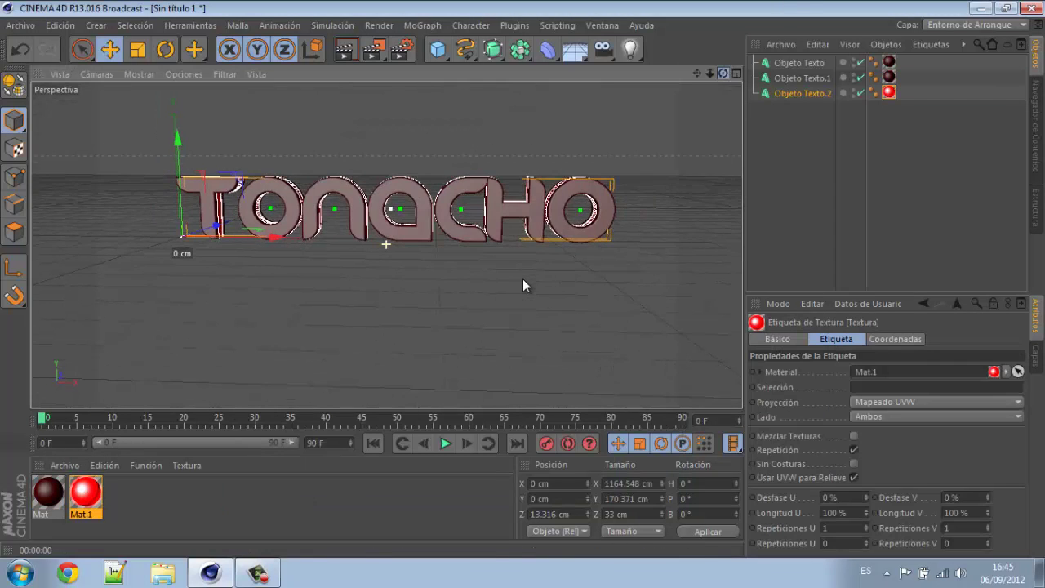
pyautogui.moveTo(710, 73); pyautogui.dragTo(686, 81)
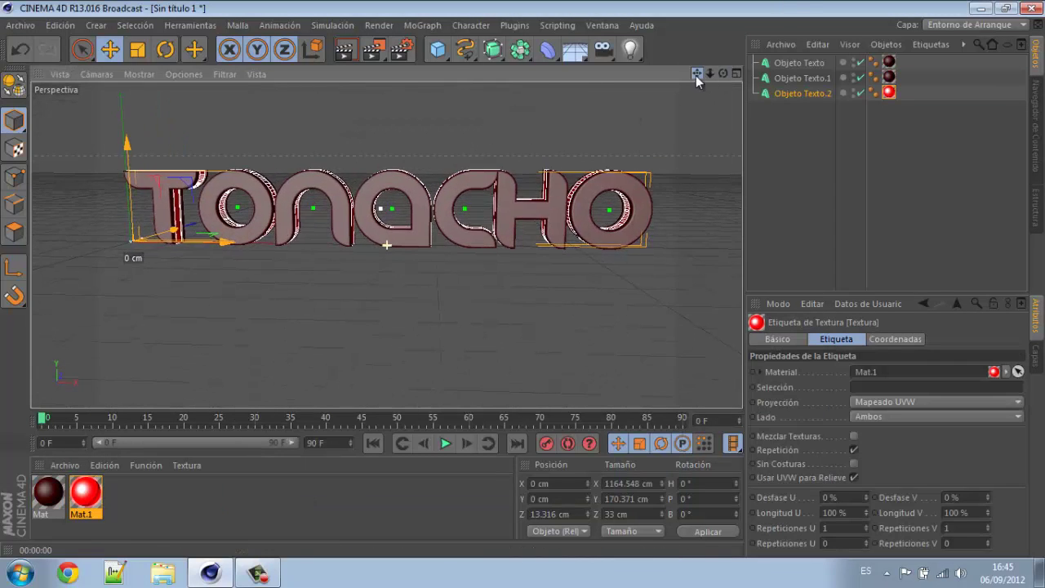
pyautogui.click(347, 53)
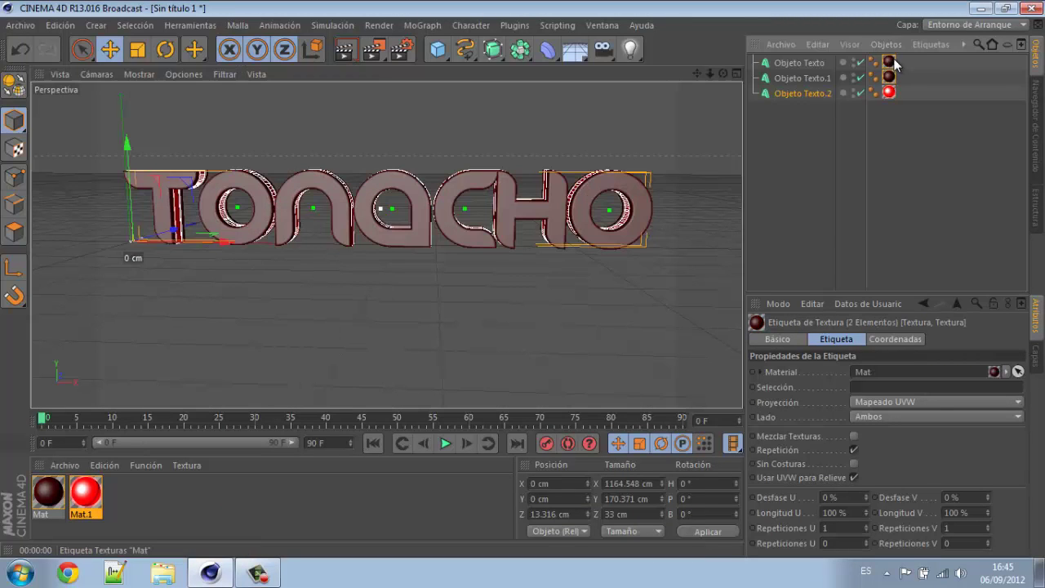
pyautogui.click(344, 52)
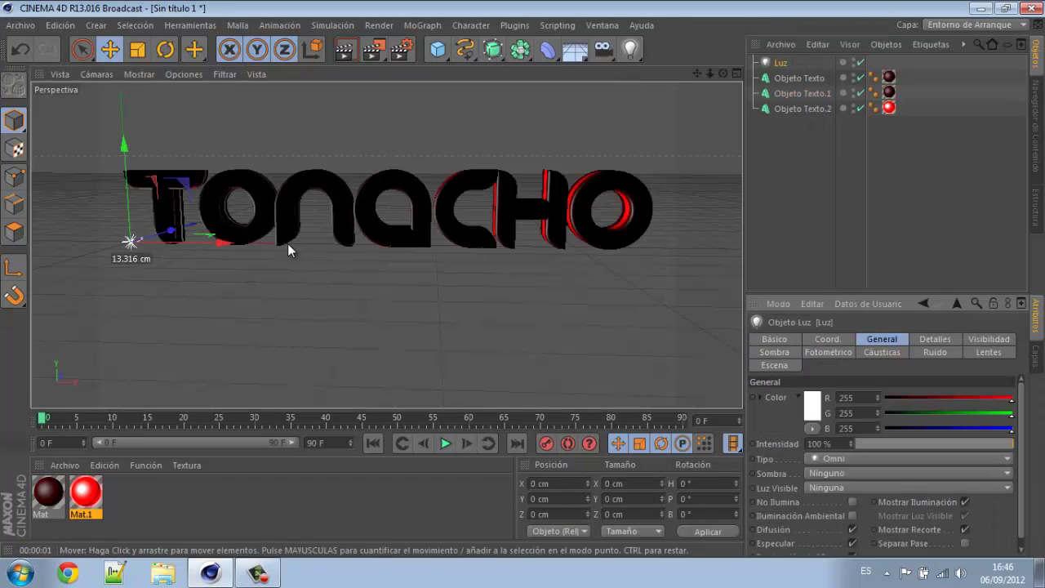
# - Move the light along X to about 618 cm, near the middle of the text, and render the view
pyautogui.moveTo(288, 243); pyautogui.dragTo(490, 238)
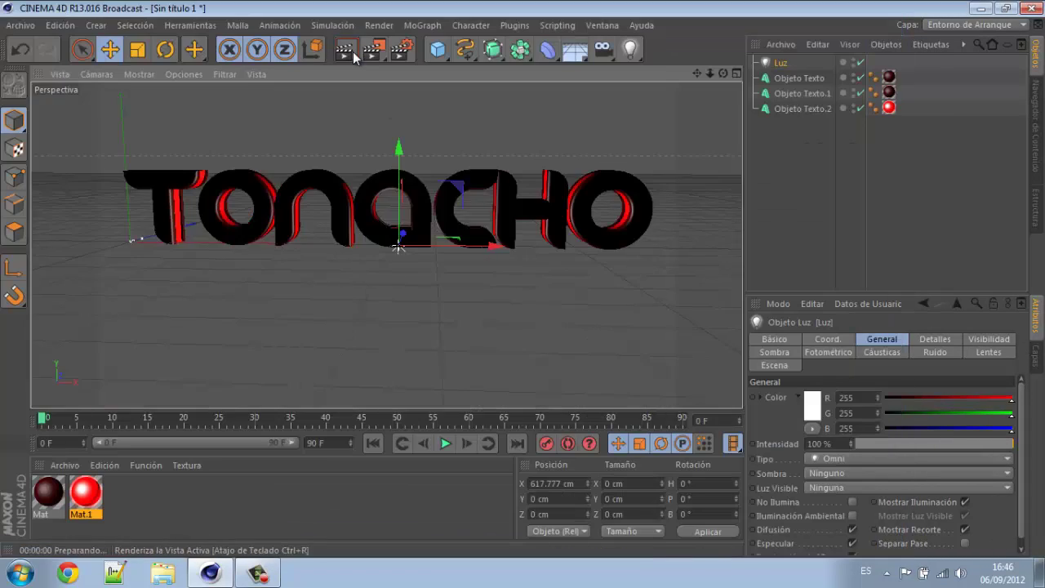
pyautogui.click(353, 52)
pyautogui.click(810, 162)
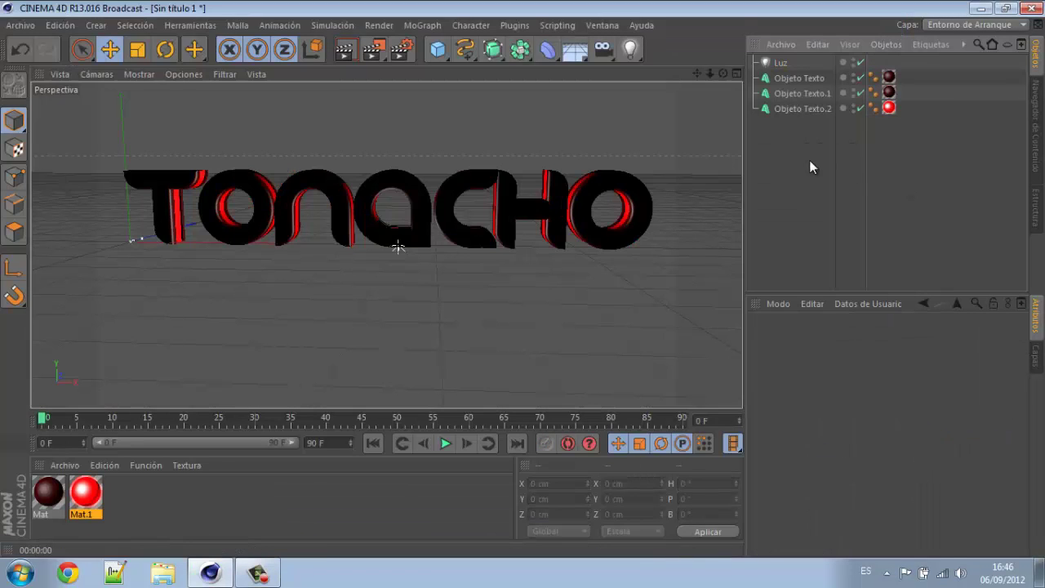
# - Set up the render output as a PNG with alpha channel named M1 and render the image in the Picture Viewer
pyautogui.click(401, 51)
pyautogui.click(699, 14)
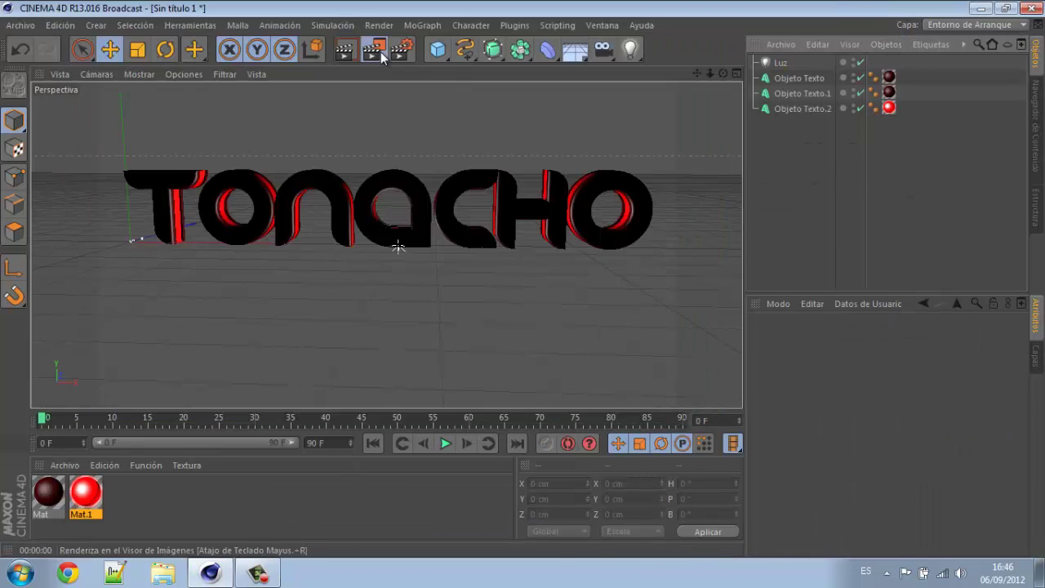
pyautogui.click(375, 52)
pyautogui.click(463, 338)
# - Switch to Windows Explorer, view the rendered M1 image from the desktop in the photo viewer, and close it
pyautogui.click(163, 573)
pyautogui.click(395, 198)
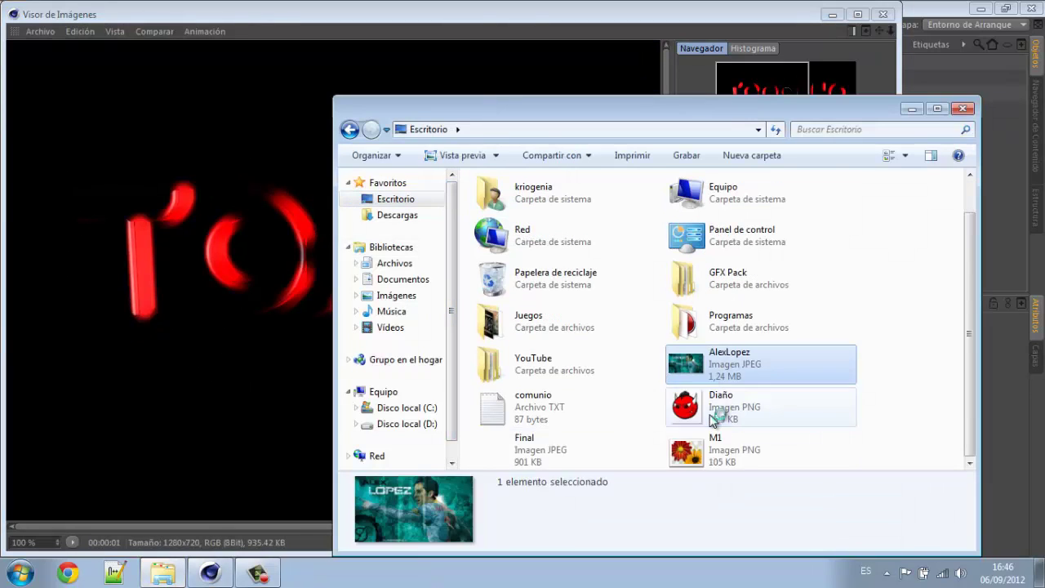
pyautogui.click(814, 446)
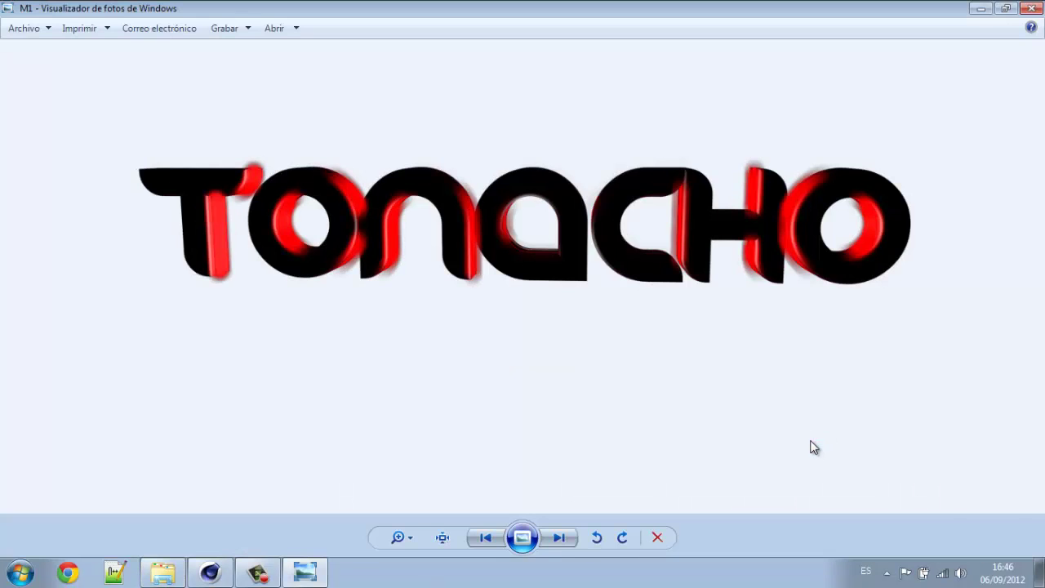
pyautogui.click(1031, 8)
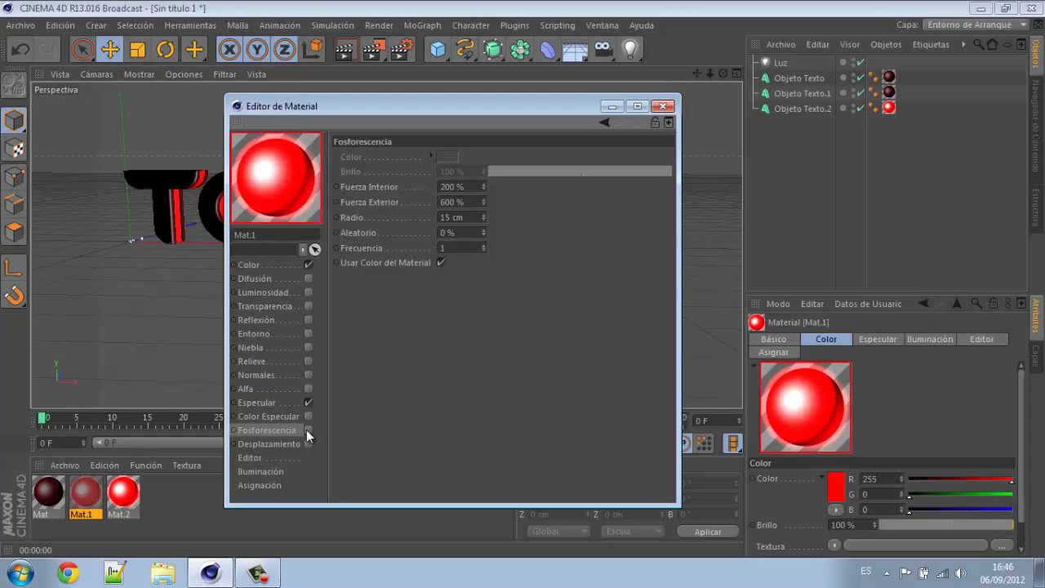
# - Turn off Fosforescencia in the red material Mat.1 and render the view
pyautogui.click(308, 429)
pyautogui.click(663, 106)
pyautogui.click(345, 50)
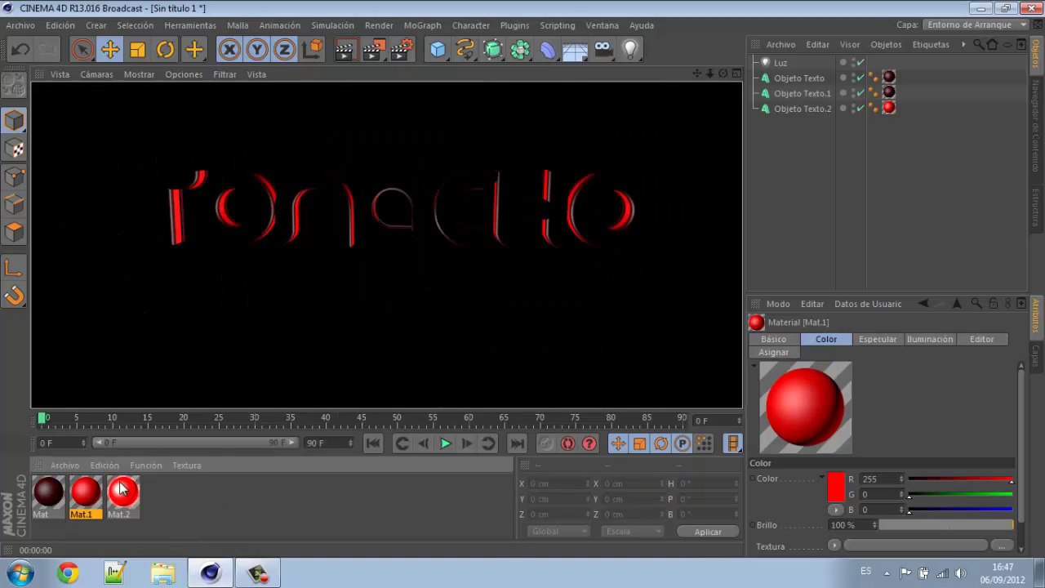
# - Darken the Mat.1 material by setting its red value to 154, and render the view
pyautogui.doubleClick(85, 492)
pyautogui.moveTo(672, 157); pyautogui.dragTo(601, 156)
pyautogui.click(664, 107)
pyautogui.click(346, 50)
# - Name the PNG output M2 for the darker text render, and switch to Windows Explorer to open the saved image
pyautogui.hotkey('ctrl', 'b')
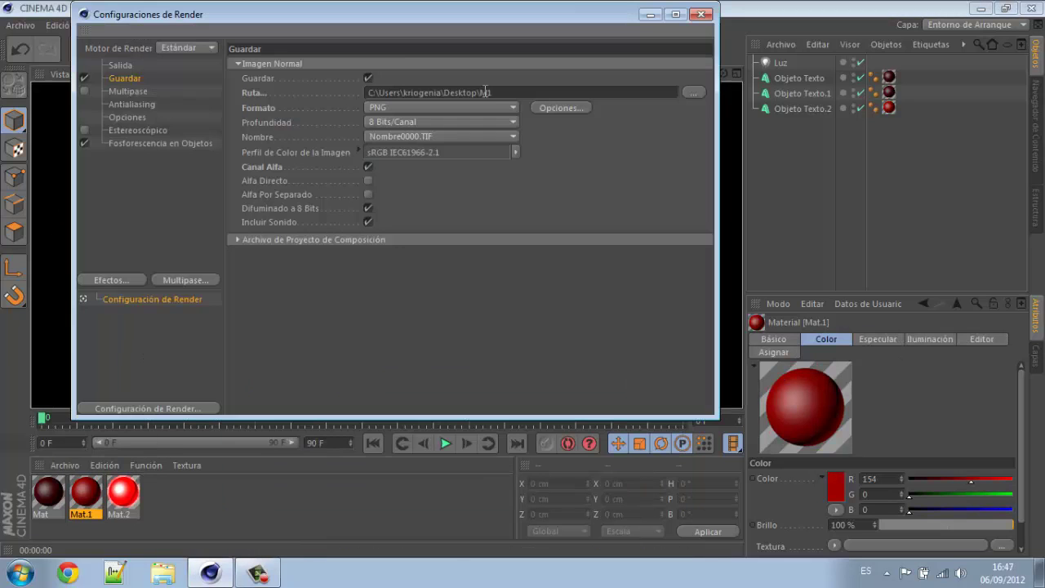
pyautogui.click(701, 14)
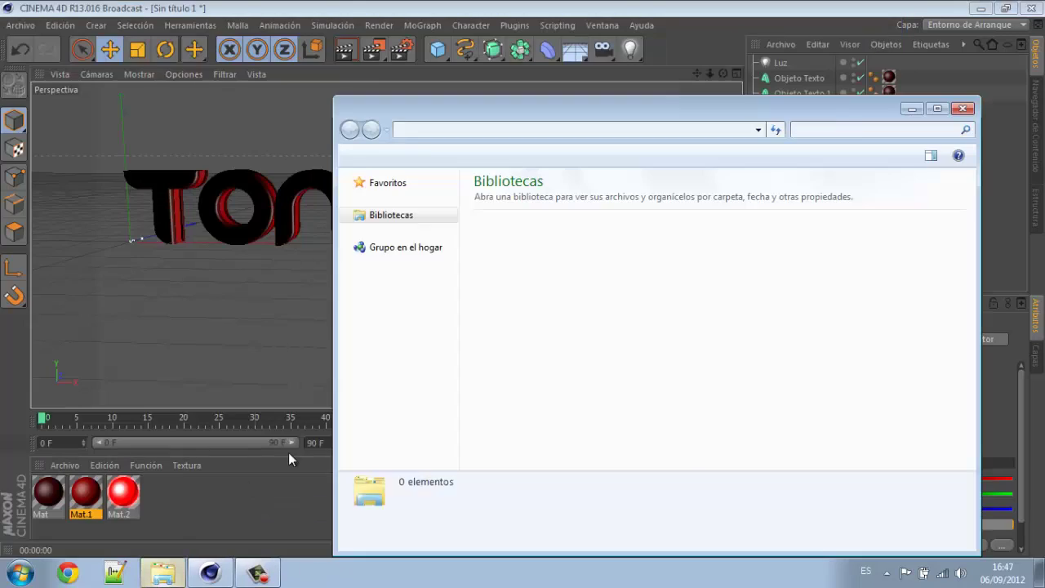
pyautogui.doubleClick(680, 405)
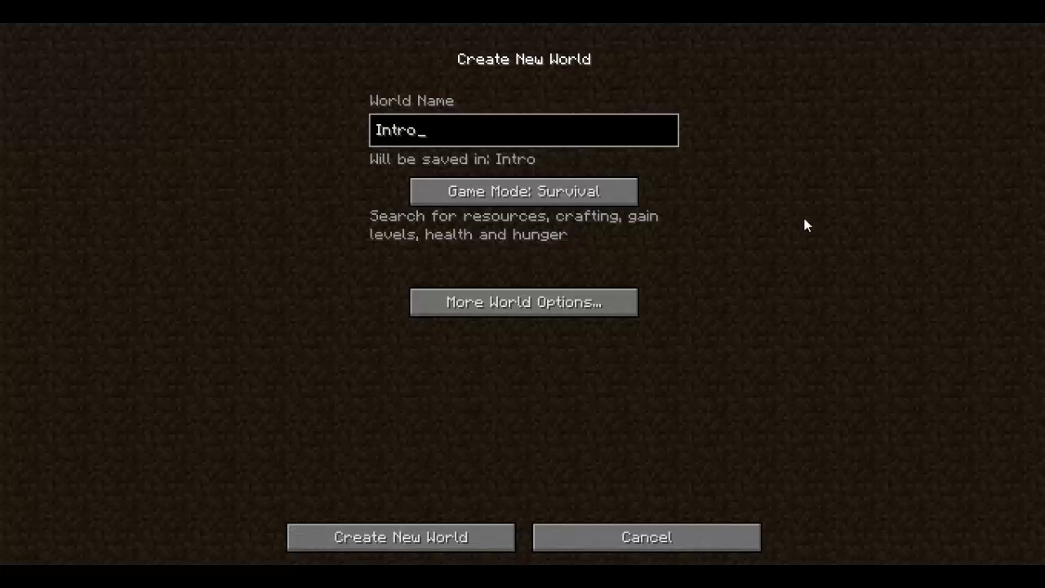
# - Switch to Minecraft and create a Creative world named Intro with the Superflat world type
pyautogui.click(546, 190)
pyautogui.click(523, 302)
pyautogui.click(646, 189)
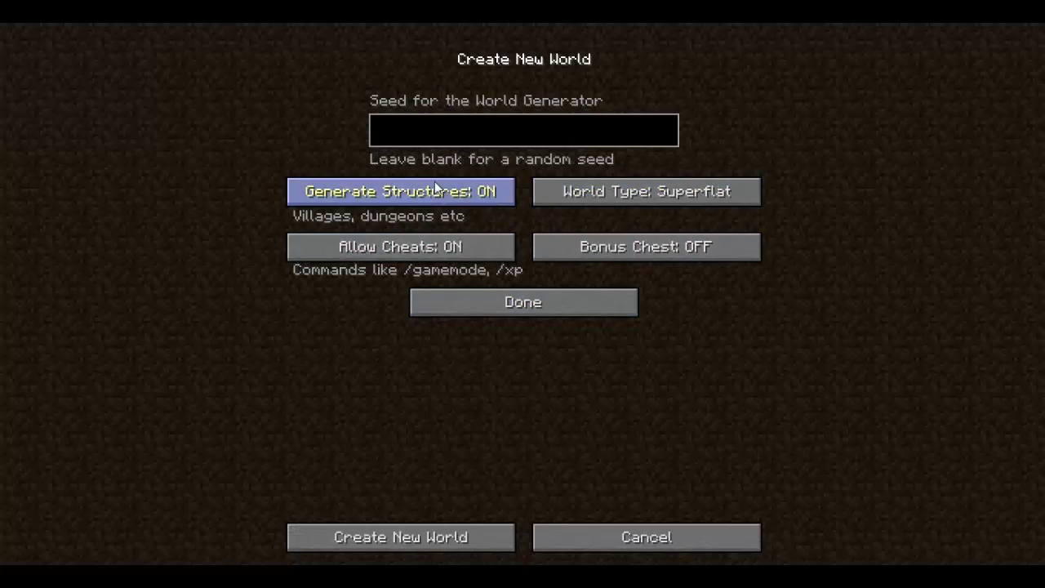
pyautogui.click(525, 301)
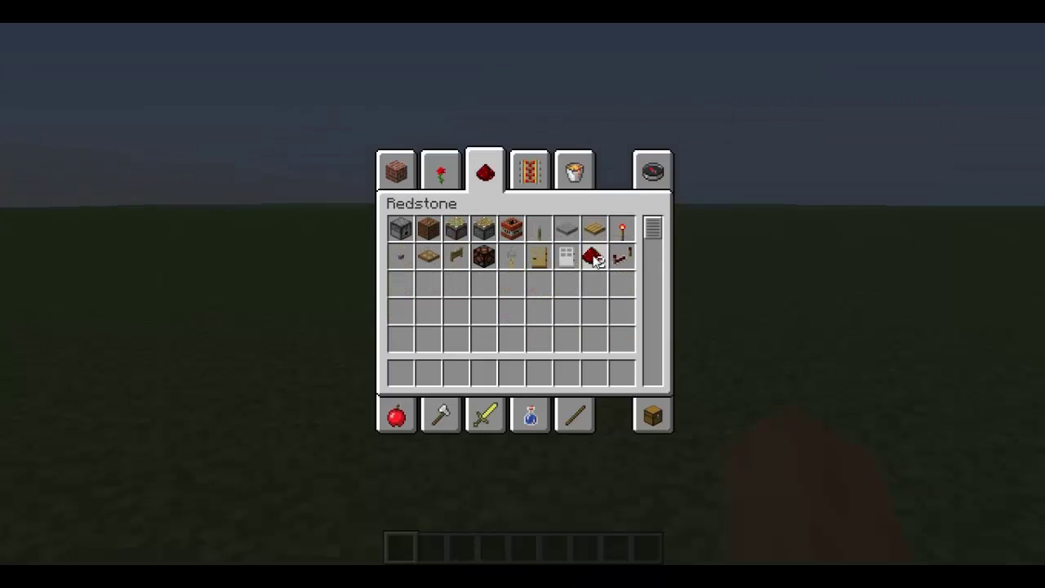
# - Fill the hotbar with redstone dust, redstone repeaters, levers and obsidian from the creative inventory
pyautogui.keyDown('shift'); pyautogui.click(594, 258); pyautogui.keyUp('shift')
pyautogui.keyDown('shift'); pyautogui.click(621, 254); pyautogui.keyUp('shift')
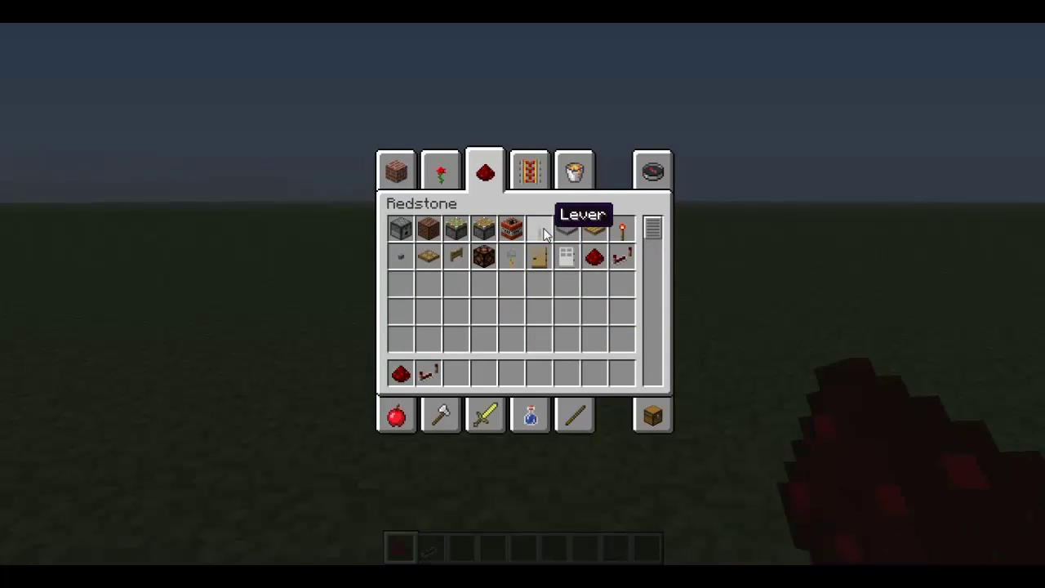
pyautogui.click(396, 171)
pyautogui.scroll(-5, 511, 237)
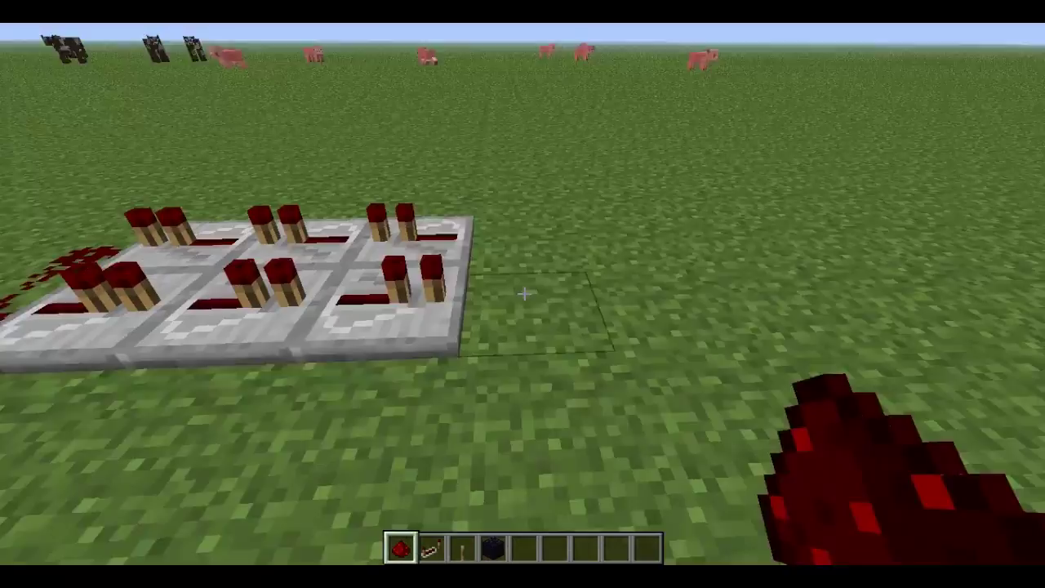
# - Connect the repeater rows with redstone dust and power the loop with a lever on an obsidian block
pyautogui.rightClick(522, 294)
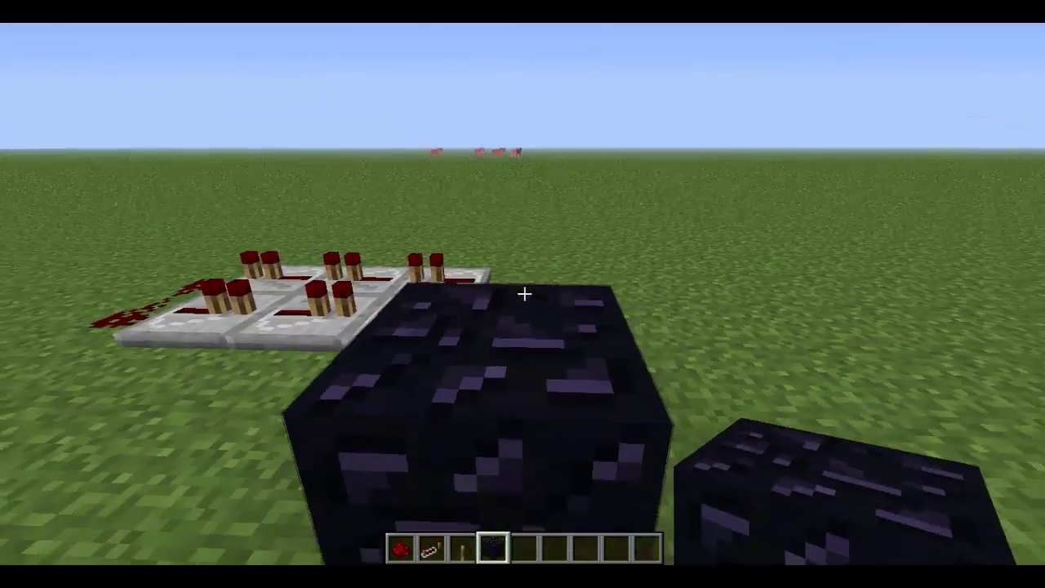
pyautogui.press('3')
pyautogui.rightClick(522, 294)
pyautogui.rightClick(522, 294)
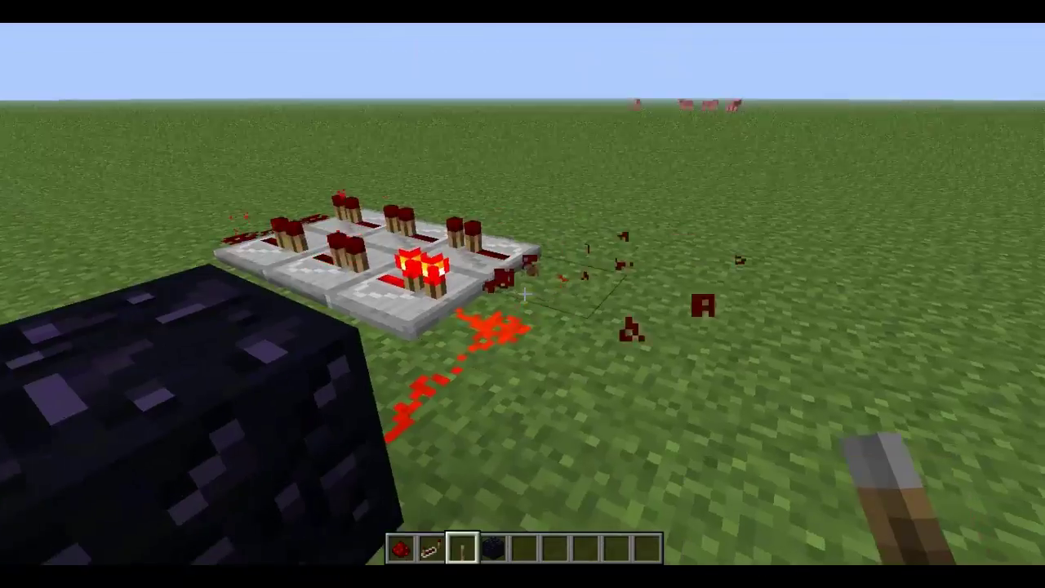
# - Lay a redstone line past the open end of the repeater loop and place an obsidian block with a lever beside it
pyautogui.press('1')
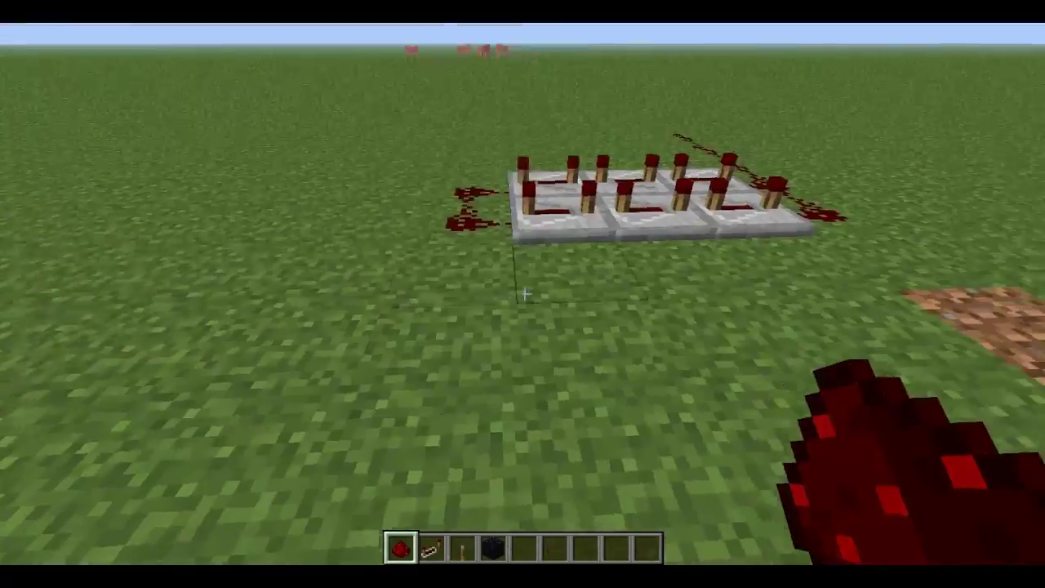
pyautogui.press('4')
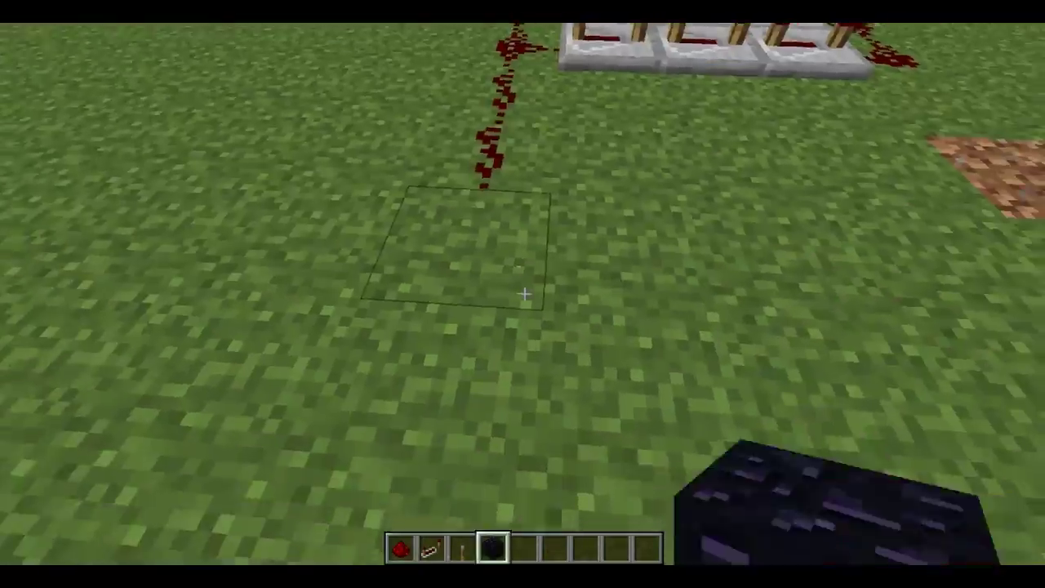
pyautogui.rightClick(522, 294)
pyautogui.press('3')
pyautogui.press('1')
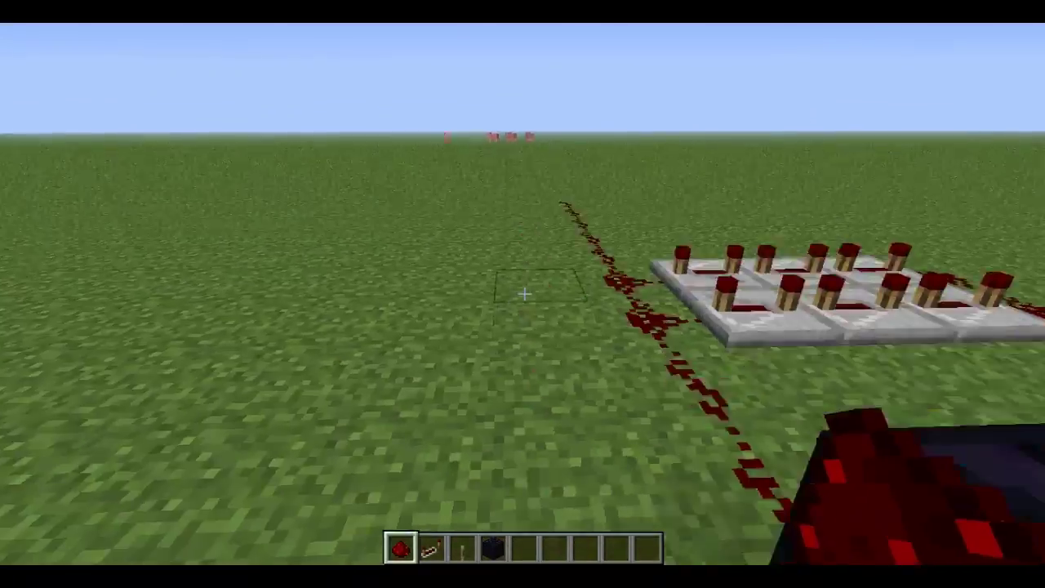
# - Shorten the delays of the middle and outer repeaters in the loop with an empty hand
pyautogui.press('5')
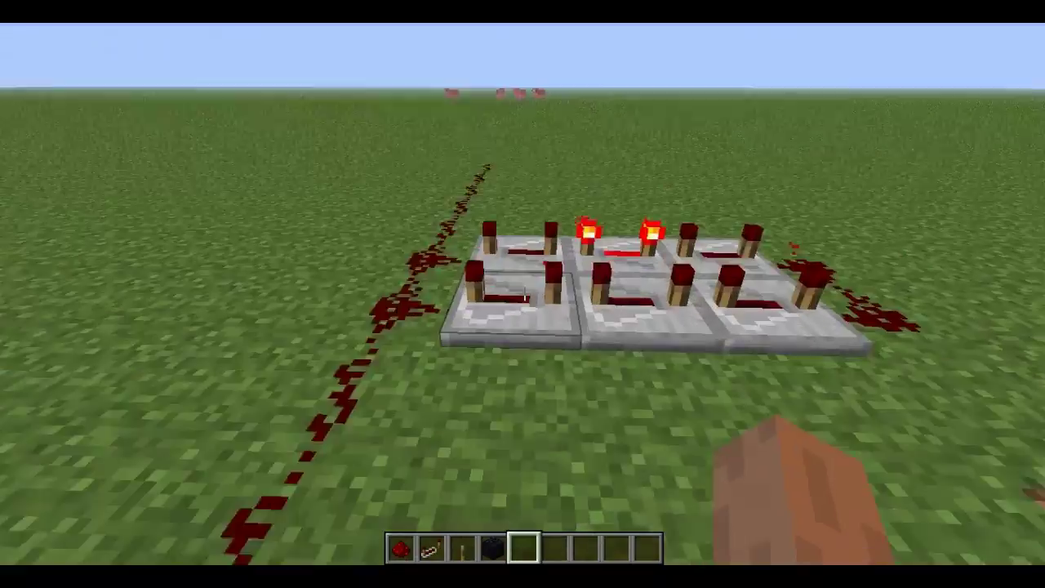
pyautogui.press('w')
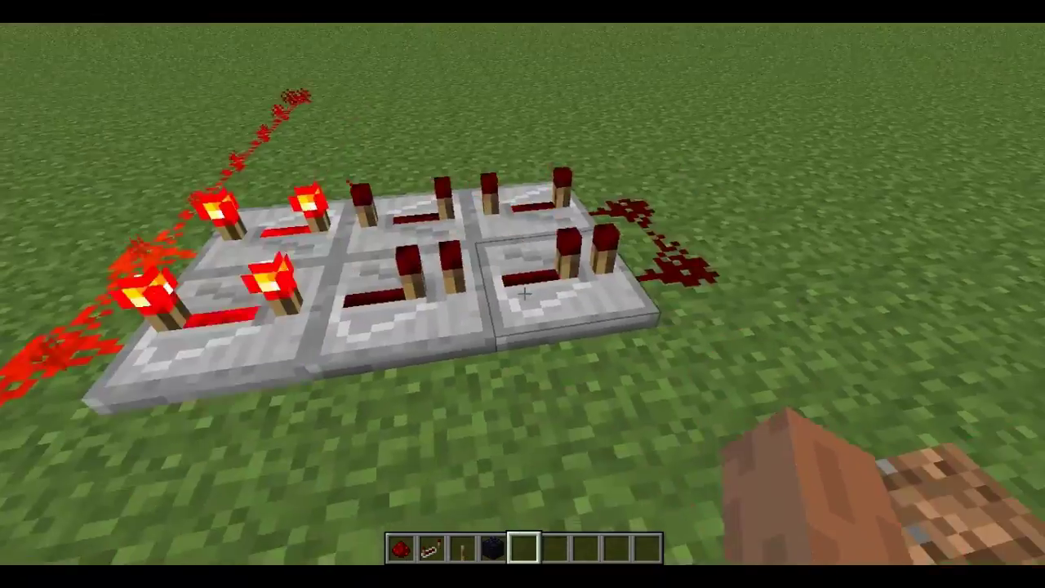
pyautogui.rightClick(524, 294)
pyautogui.rightClick(524, 293)
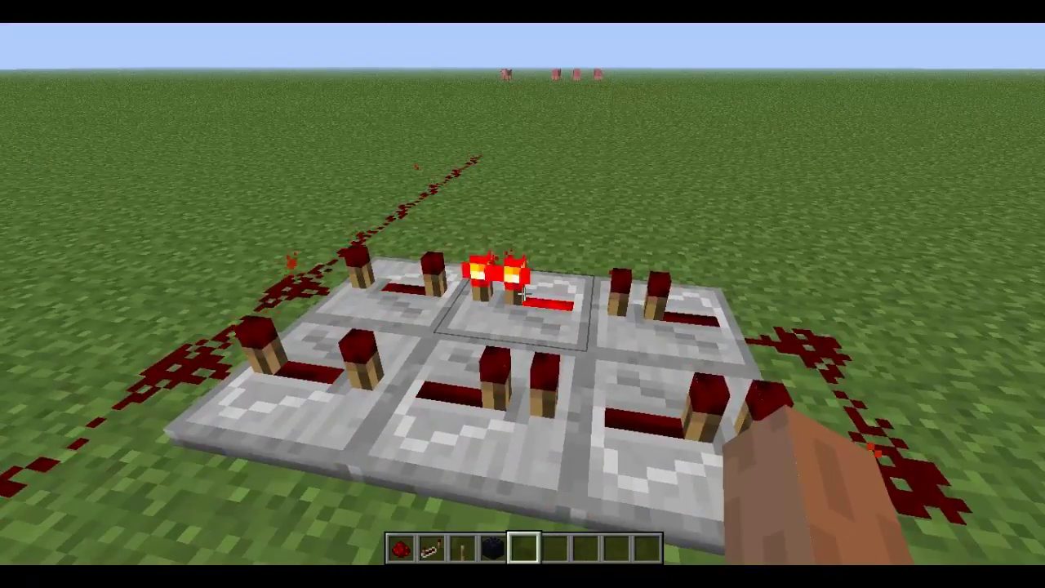
pyautogui.press('s')
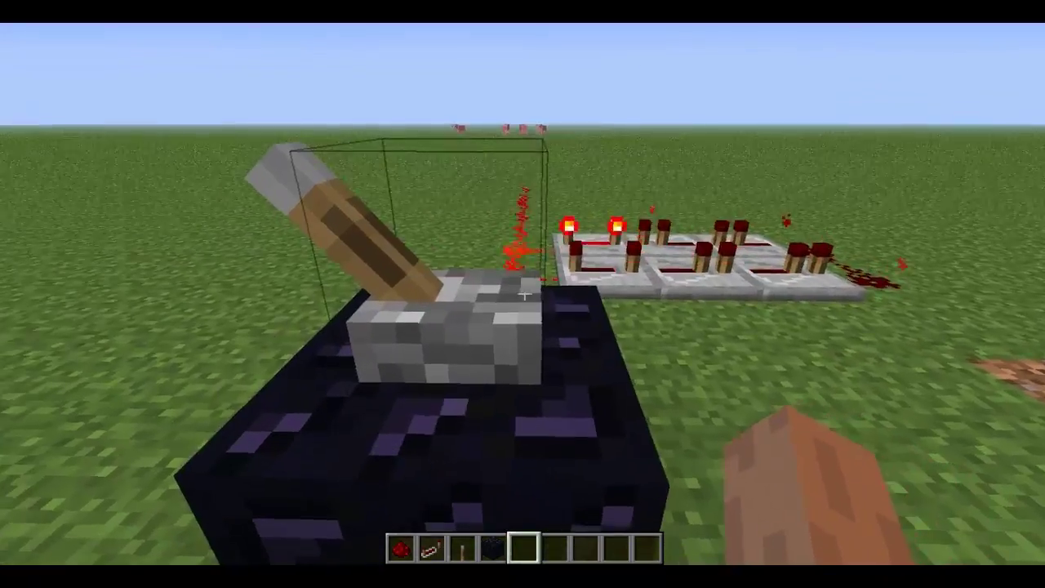
# - Break and re-place a piece of redstone dust in the circuit, and frame the lever on the obsidian with the HUD hidden
pyautogui.press('w')
pyautogui.click(524, 294)
pyautogui.press('1')
pyautogui.rightClick(524, 294)
pyautogui.press('s')
pyautogui.press('a')
pyautogui.press('F1')
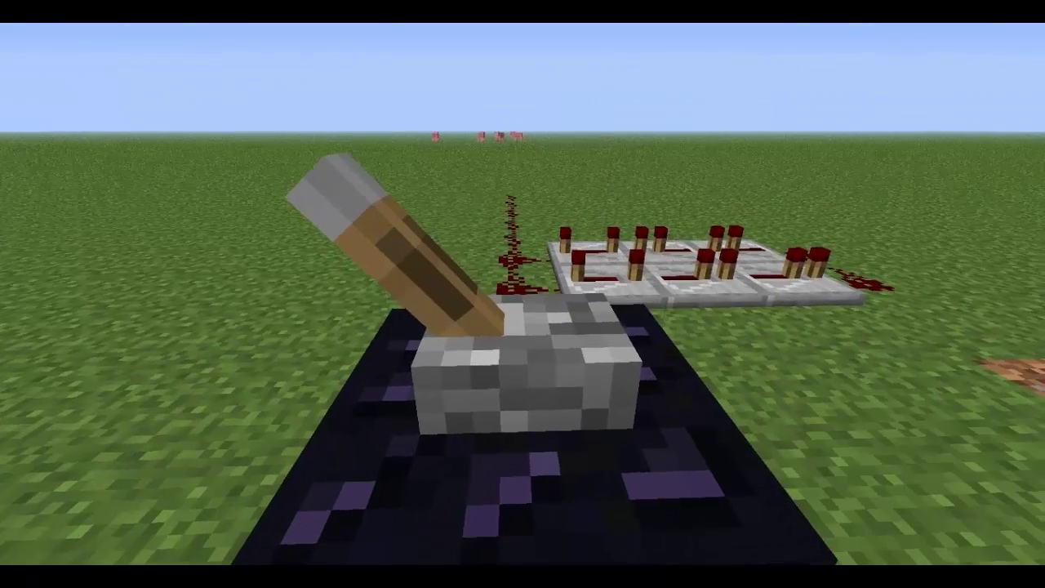
pyautogui.press('d')
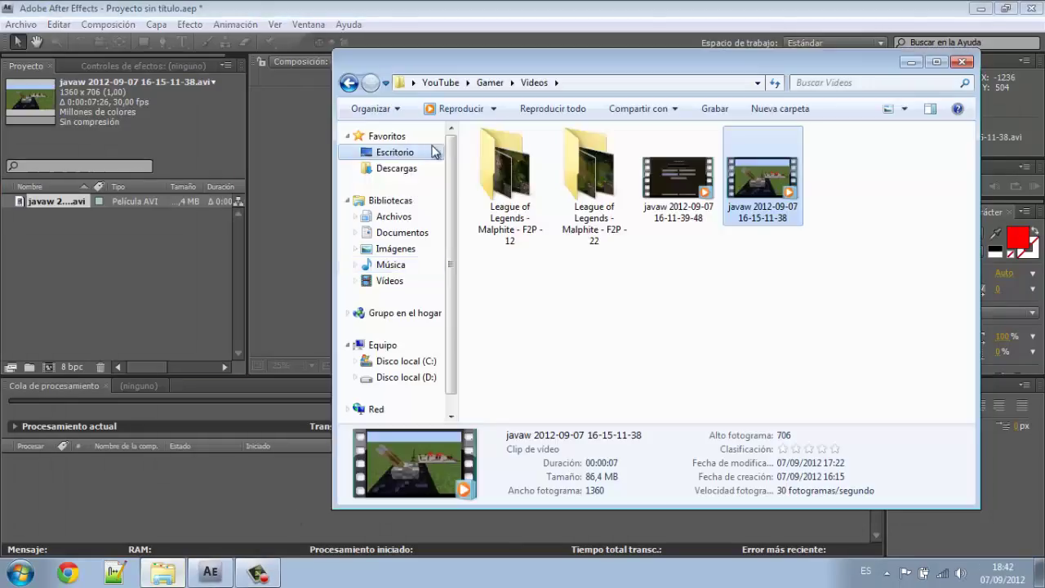
# - Switch to After Effects and import M1.png and M2.png from the desktop into the project
pyautogui.click(394, 129)
pyautogui.scroll(-3, 777, 334)
pyautogui.click(759, 359)
pyautogui.keyDown('ctrl'); pyautogui.click(558, 405); pyautogui.keyUp('ctrl')
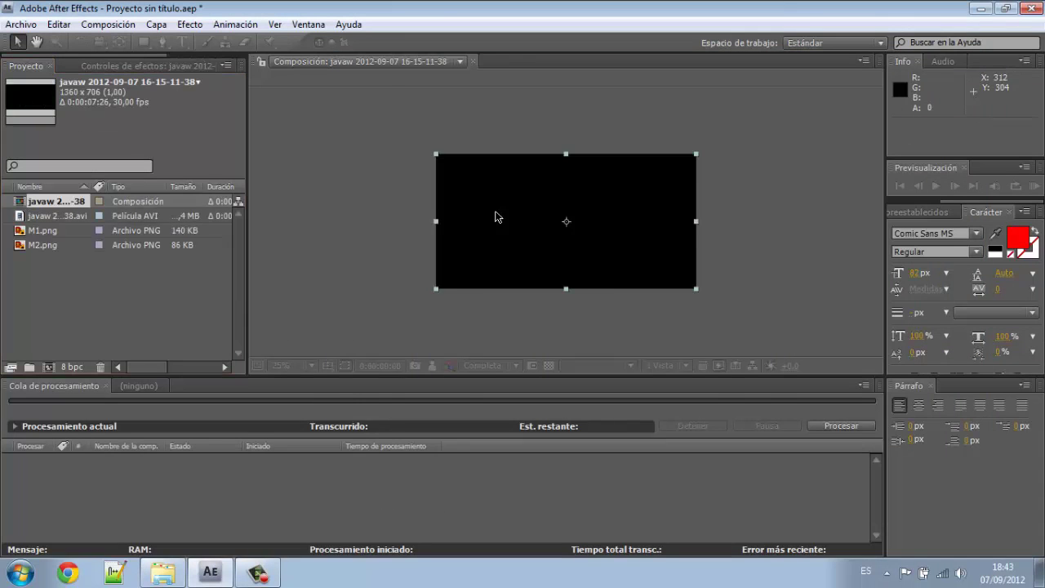
# - Scale the M1.png and M2.png layers to 52.5, 46.7% and position them at 724, 213 above the lever
pyautogui.moveTo(688, 290); pyautogui.dragTo(629, 255)
pyautogui.moveTo(581, 216)
pyautogui.mouseDown()
pyautogui.moveTo(581, 187)
pyautogui.moveTo(587, 200)
pyautogui.mouseUp()
pyautogui.click(594, 276)
pyautogui.click(155, 455)
pyautogui.keyDown('ctrl'); pyautogui.click(148, 441); pyautogui.keyUp('ctrl')
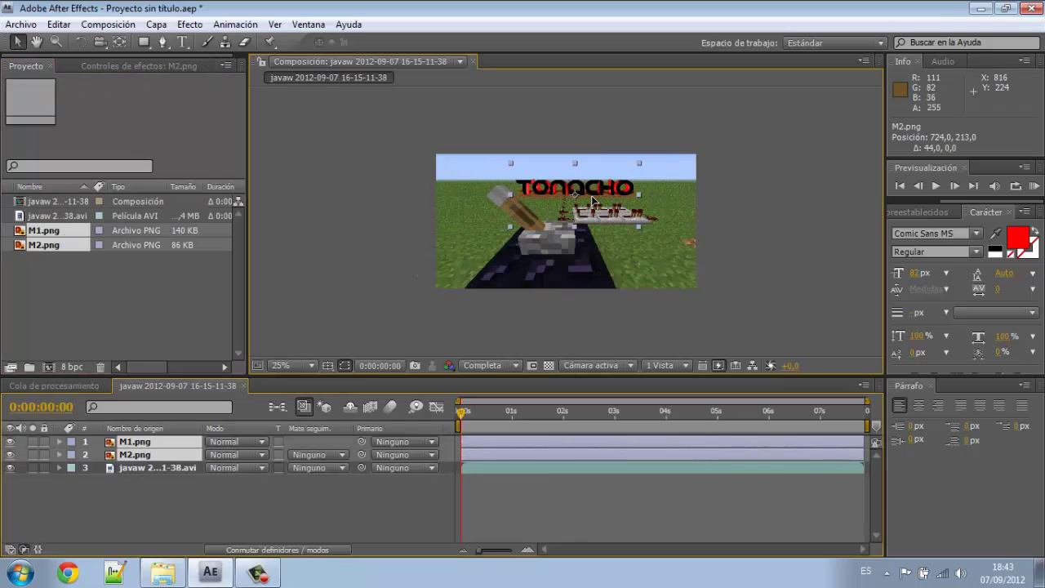
# - Play the composition up to 0:00:00:16, reveal the transform properties of the M1.png layer and select it
pyautogui.click(938, 187)
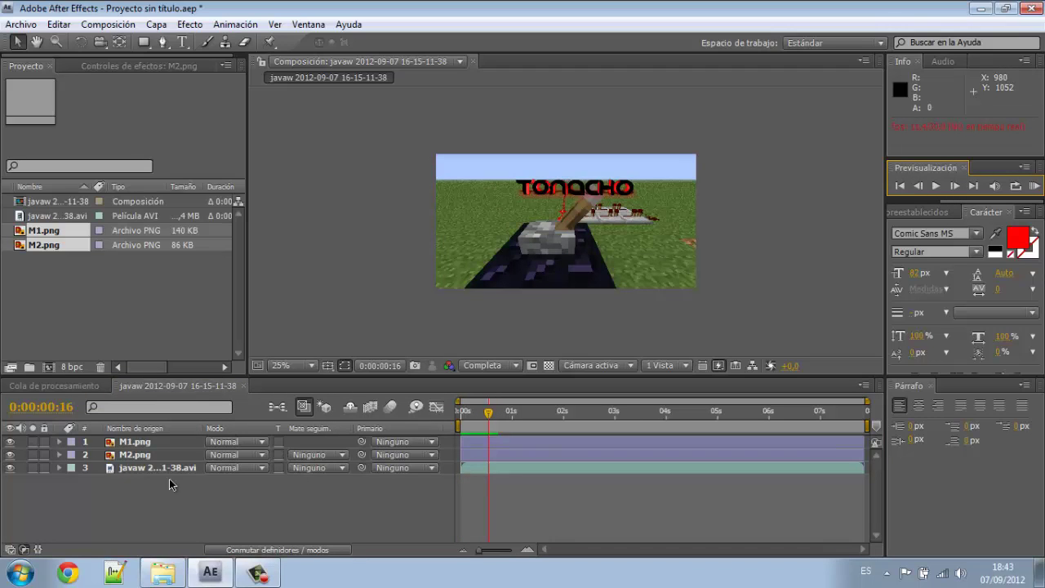
pyautogui.click(59, 441)
pyautogui.click(72, 455)
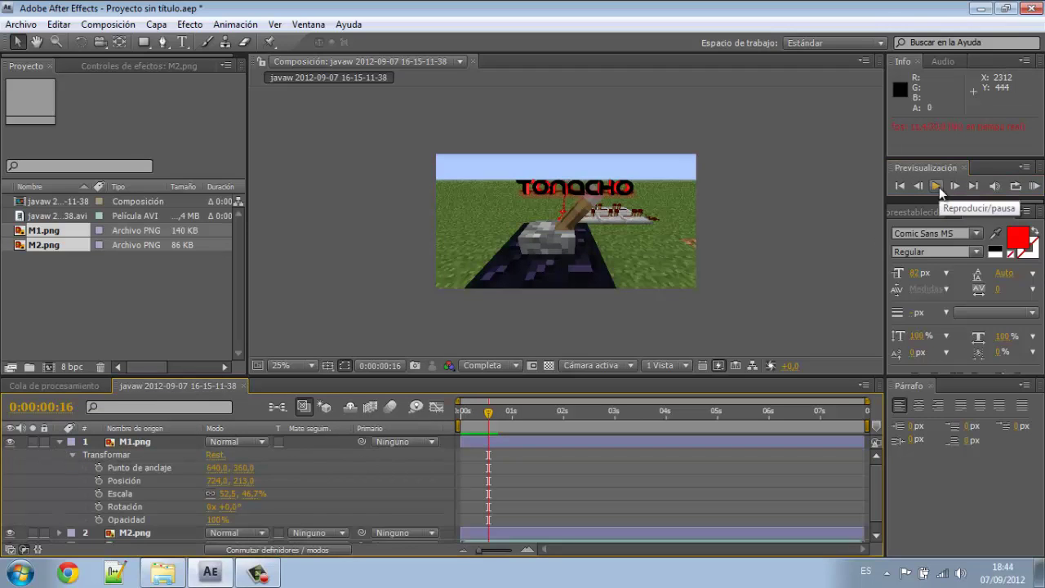
pyautogui.click(59, 442)
pyautogui.click(59, 441)
pyautogui.click(166, 443)
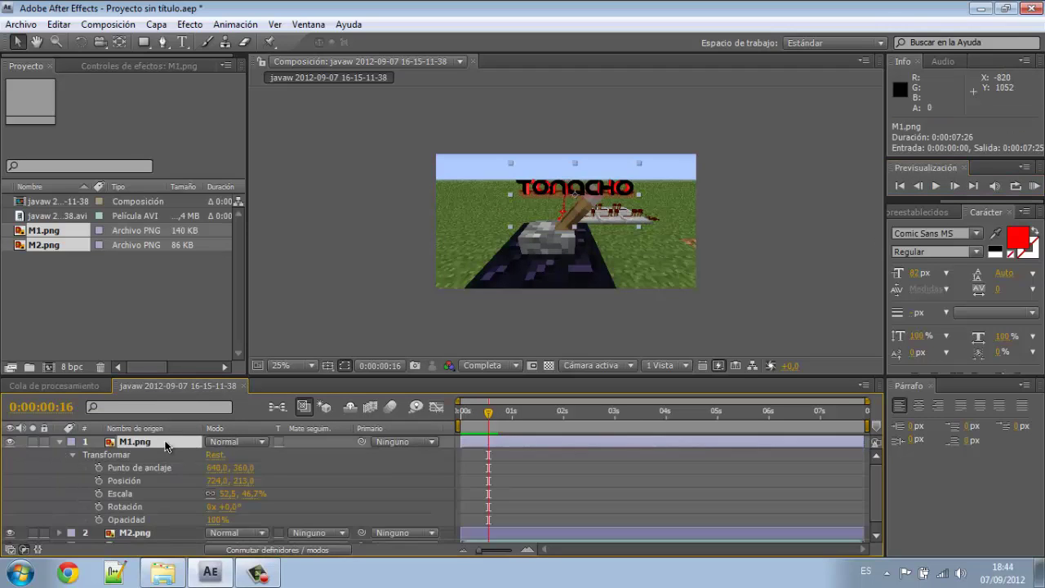
# - Try a rectangular mask over the lever's tip on the M1.png layer and undo it
pyautogui.click(143, 43)
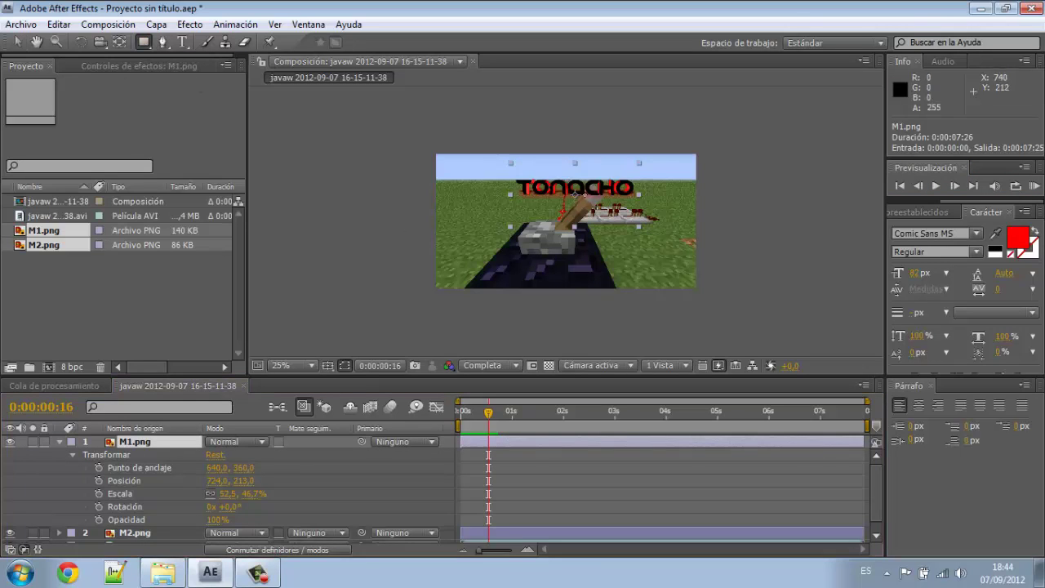
pyautogui.moveTo(579, 206); pyautogui.dragTo(606, 184)
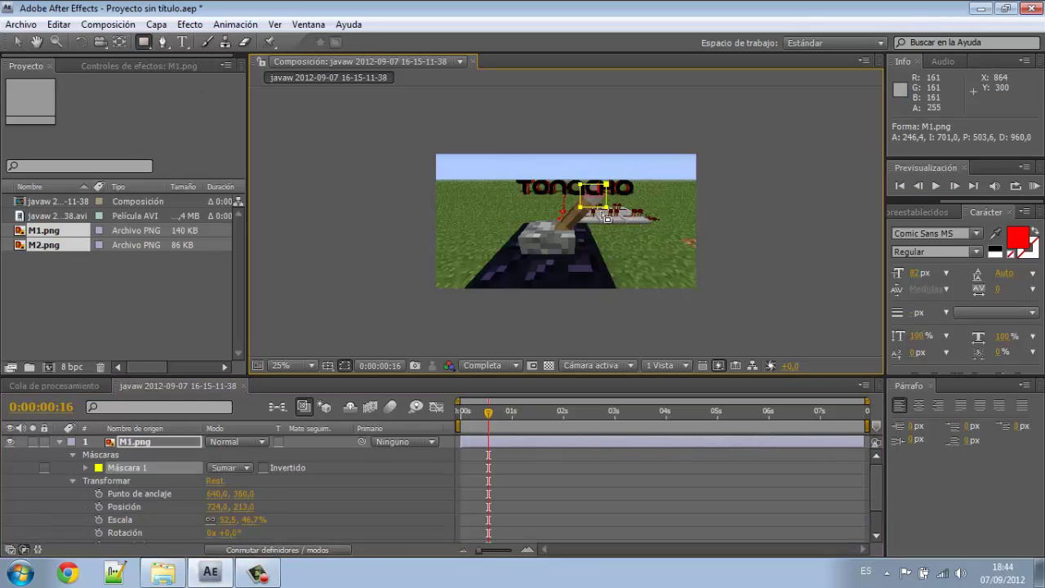
pyautogui.hotkey('ctrl', 'z')
# - Draw a triangular mask around the lever's tip on the M1.png layer with the Pen tool and expand its mask properties
pyautogui.click(162, 42)
pyautogui.click(603, 196)
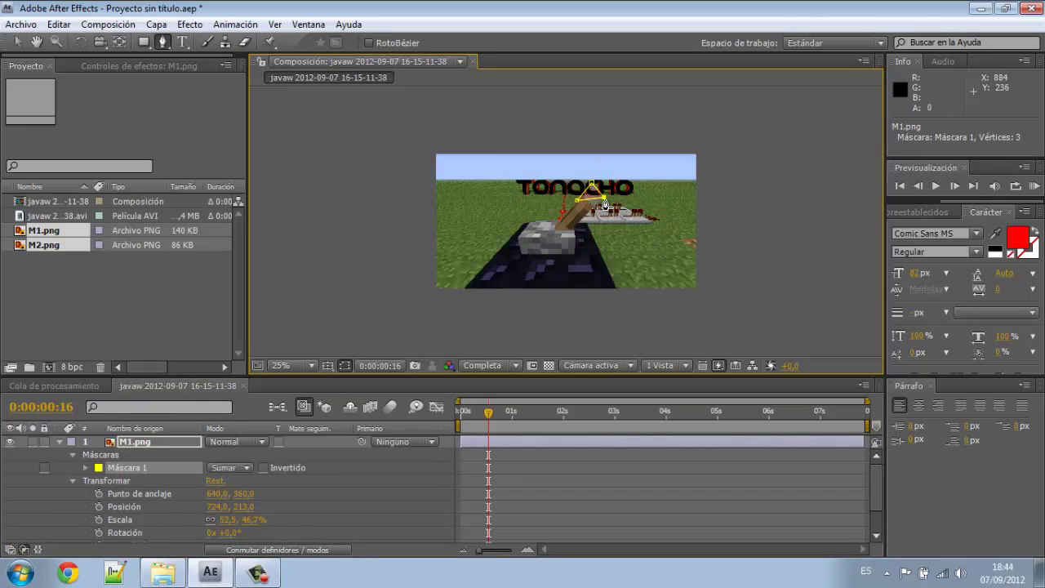
pyautogui.click(235, 468)
pyautogui.click(124, 469)
pyautogui.click(85, 469)
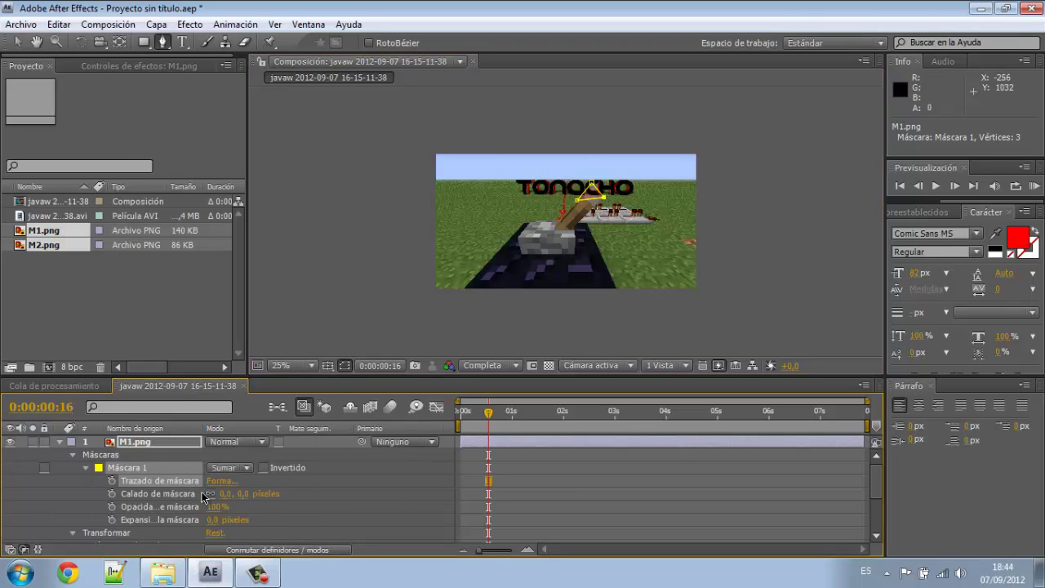
pyautogui.rightClick(101, 455)
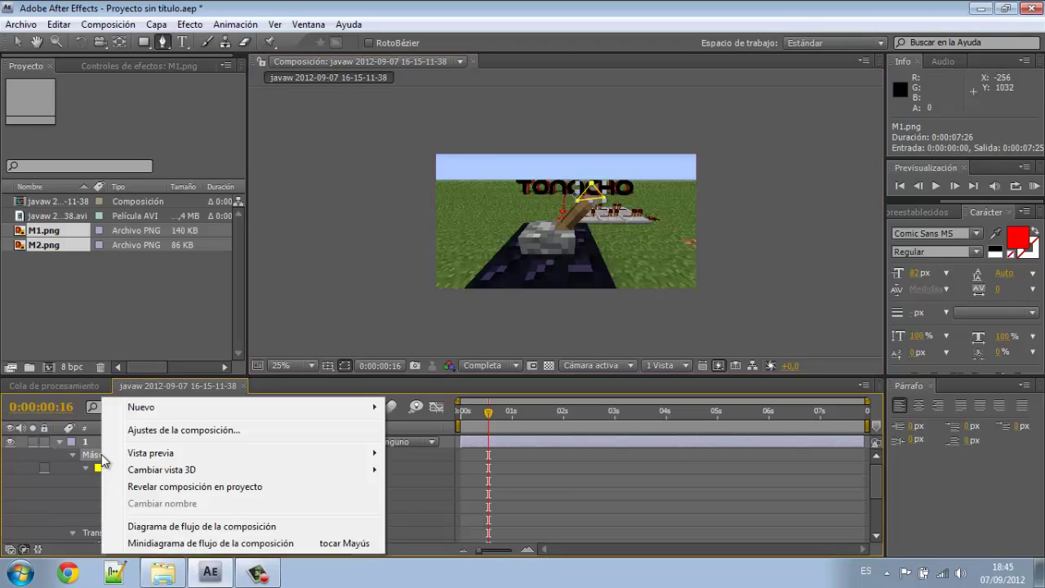
pyautogui.rightClick(598, 193)
pyautogui.moveTo(687, 46)
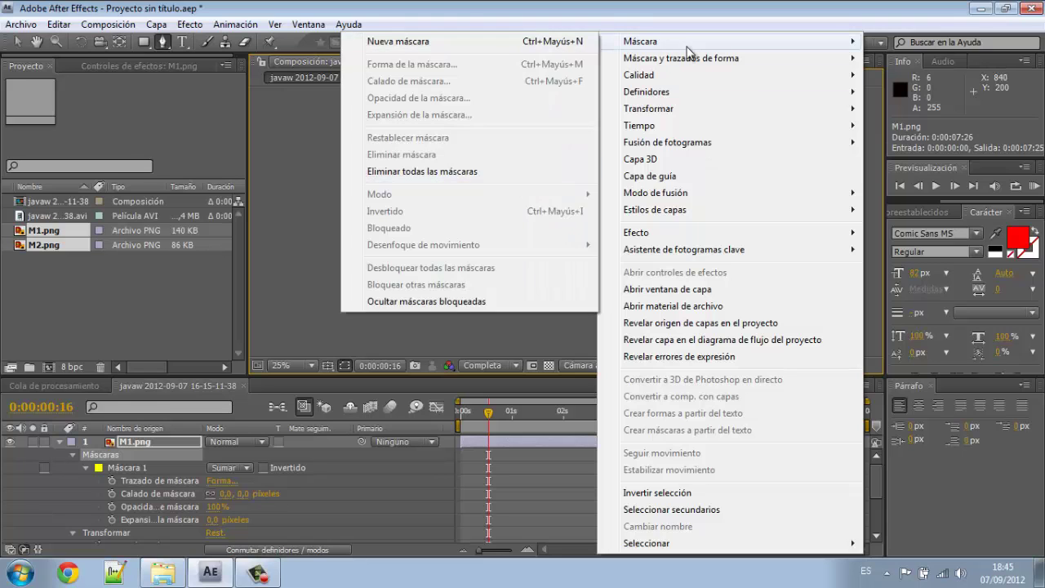
# - Check the M1.png mask with the M2.png layer temporarily hidden, and set the M1.png mask to Invertido
pyautogui.click(59, 442)
pyautogui.click(59, 455)
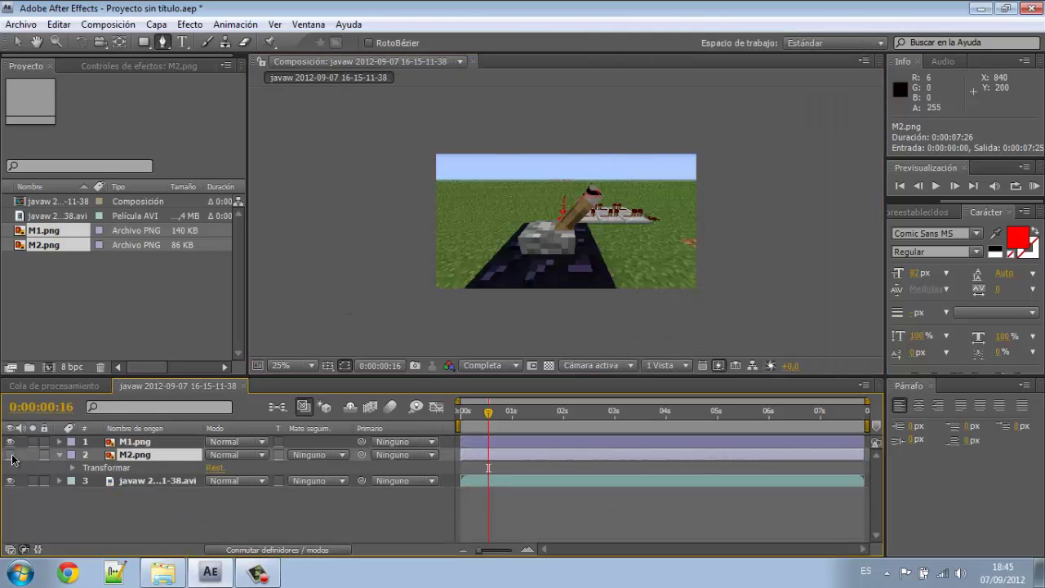
pyautogui.click(132, 442)
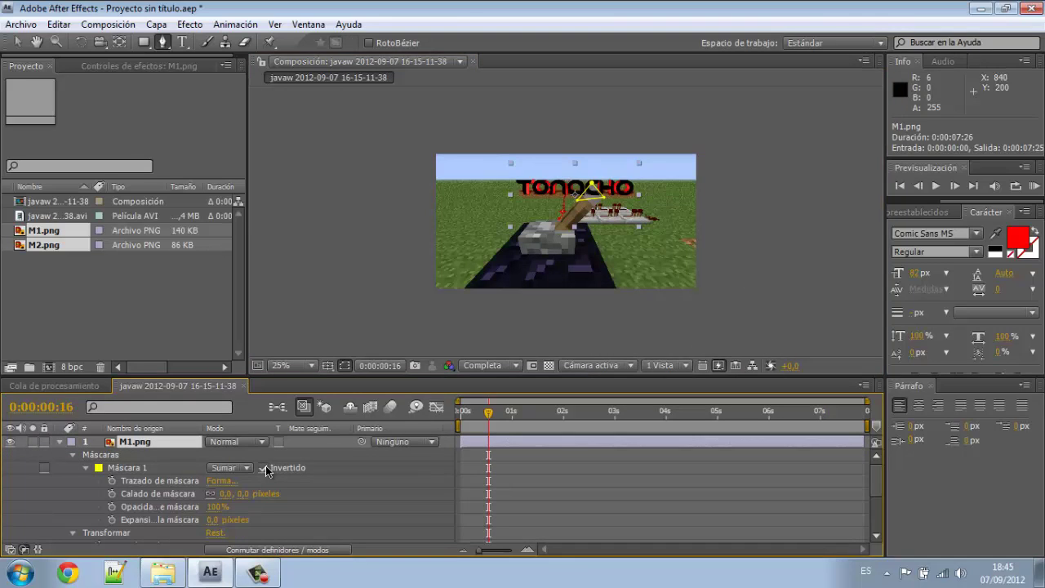
# - Draw a triangular mask around the lever's tip on the M2.png layer with the Pen tool
pyautogui.scroll(-3, 128, 506)
pyautogui.click(135, 520)
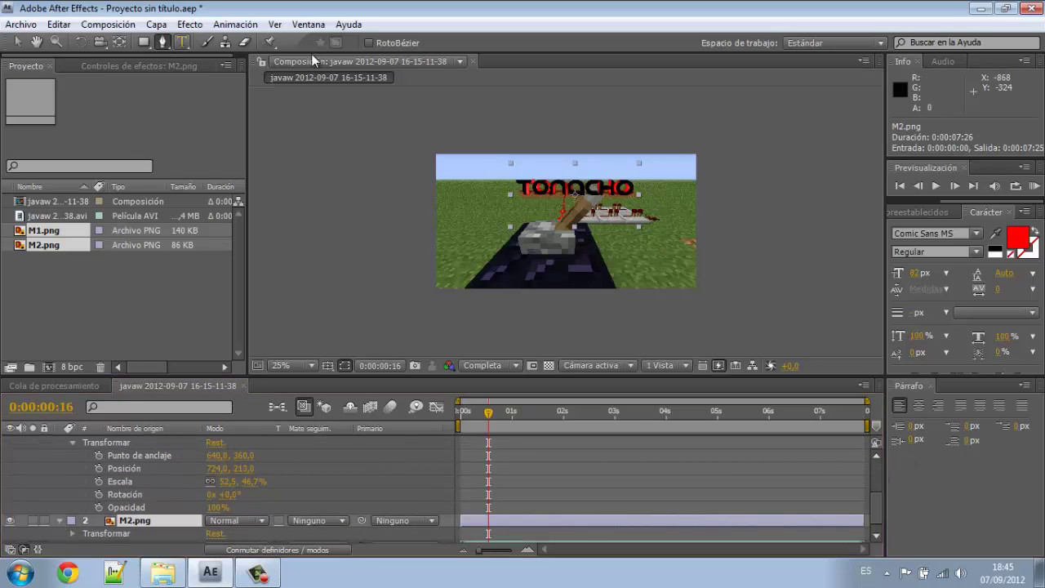
pyautogui.click(578, 198)
pyautogui.click(589, 178)
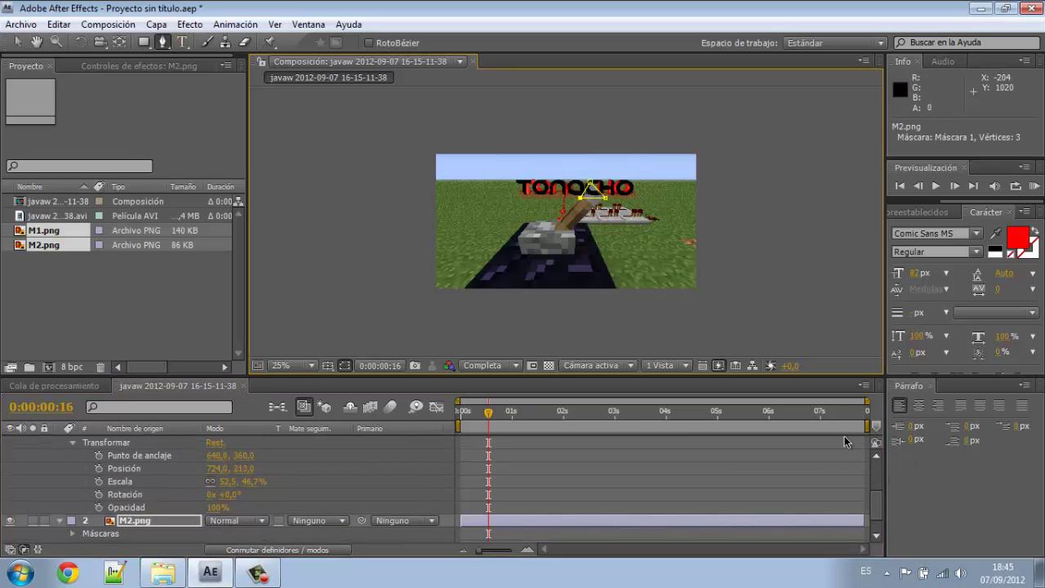
# - Set the mask of the M2.png layer to Invertido, undo a vertex deletion and return to the Selection tool
pyautogui.moveTo(876, 503); pyautogui.dragTo(876, 518)
pyautogui.click(72, 510)
pyautogui.click(263, 523)
pyautogui.click(591, 184)
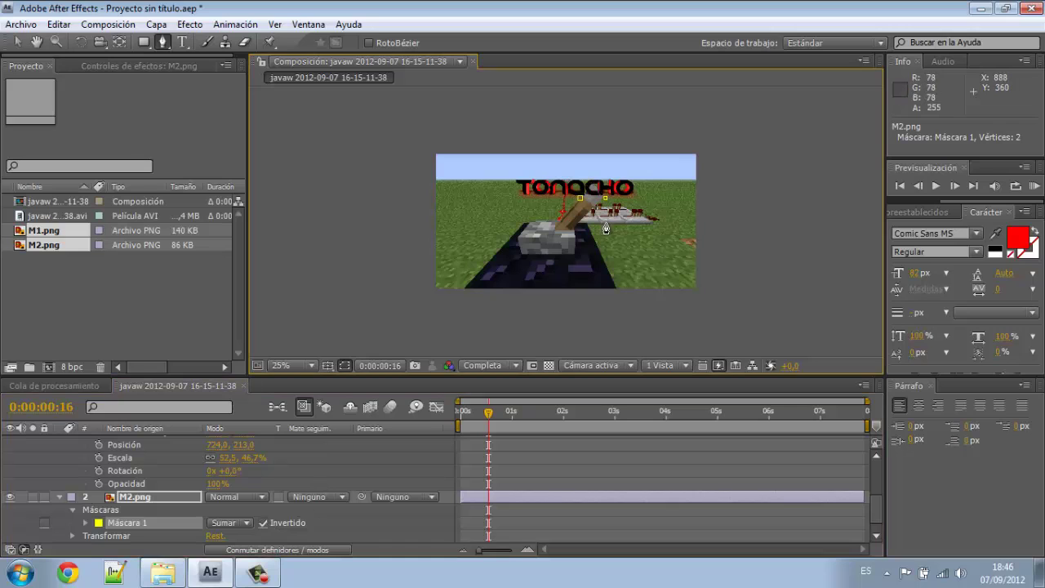
pyautogui.press('v')
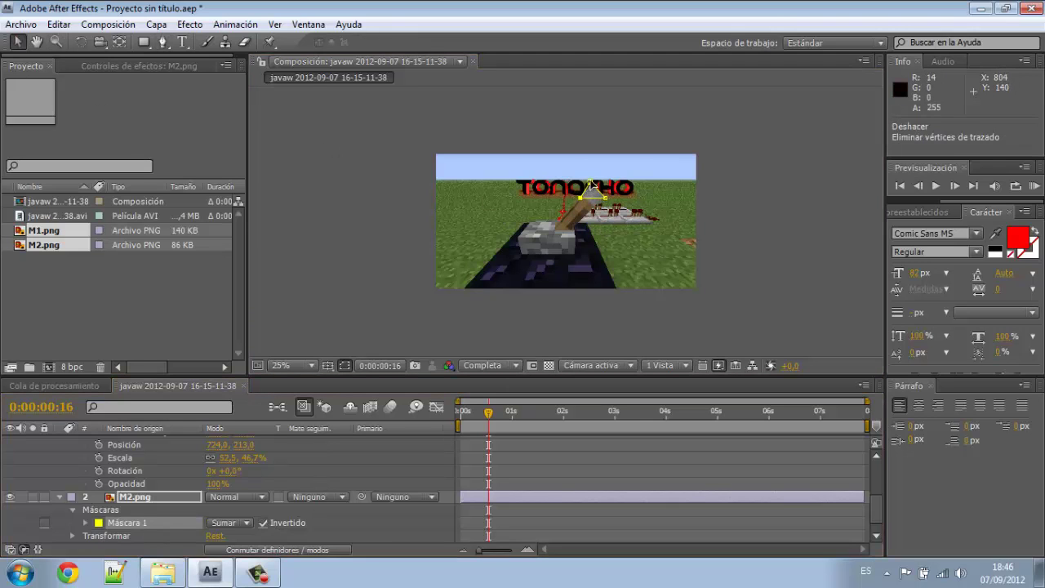
# - Collapse the M1.png and M2.png layers and step forward to 0:00:00:29 to check where the lever flips
pyautogui.click(594, 186)
pyautogui.scroll(3, 163, 481)
pyautogui.click(59, 441)
pyautogui.click(58, 455)
pyautogui.click(148, 533)
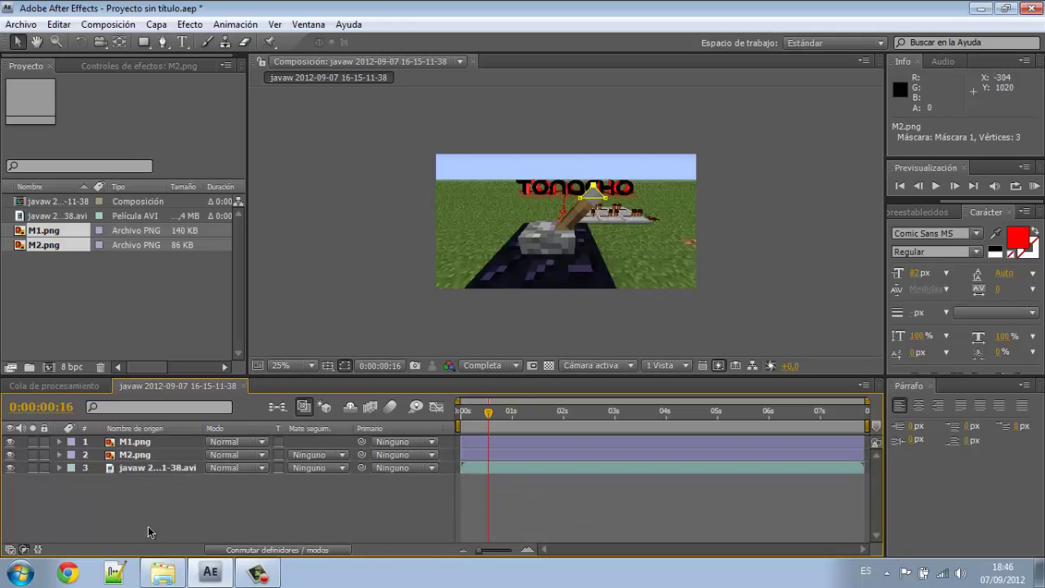
pyautogui.click(954, 187)
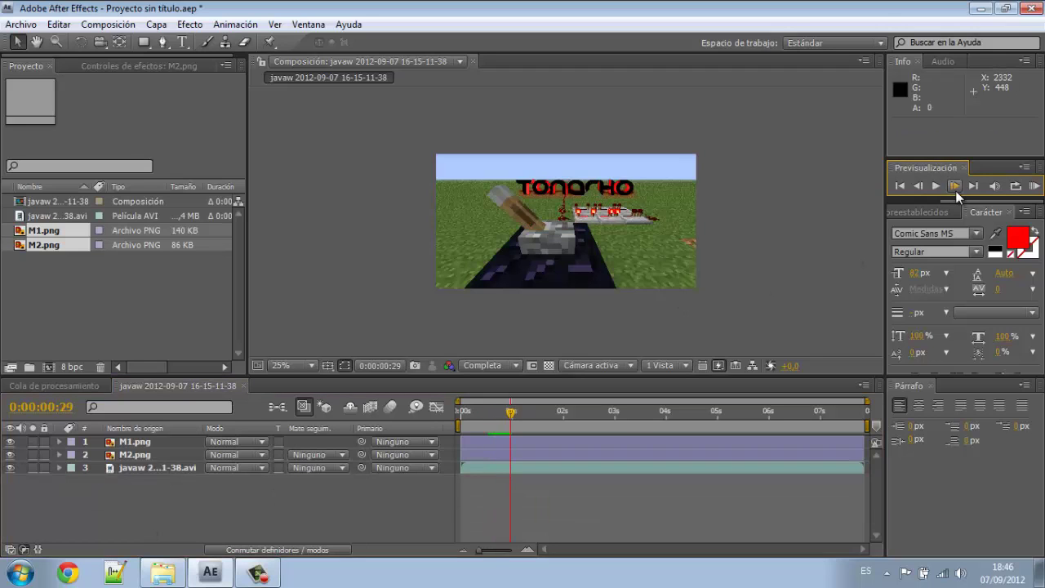
# - Add a mask opacity keyframe at 0:00:00:27 to the masks of the M1.png and M2.png layers
pyautogui.click(59, 442)
pyautogui.click(111, 507)
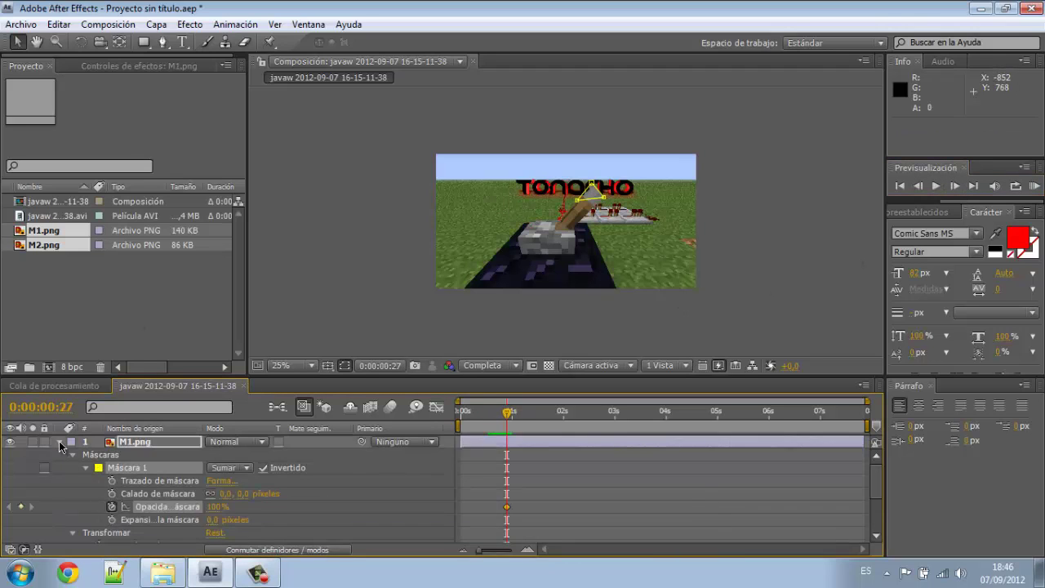
pyautogui.click(59, 442)
pyautogui.click(59, 455)
pyautogui.click(86, 481)
pyautogui.click(111, 520)
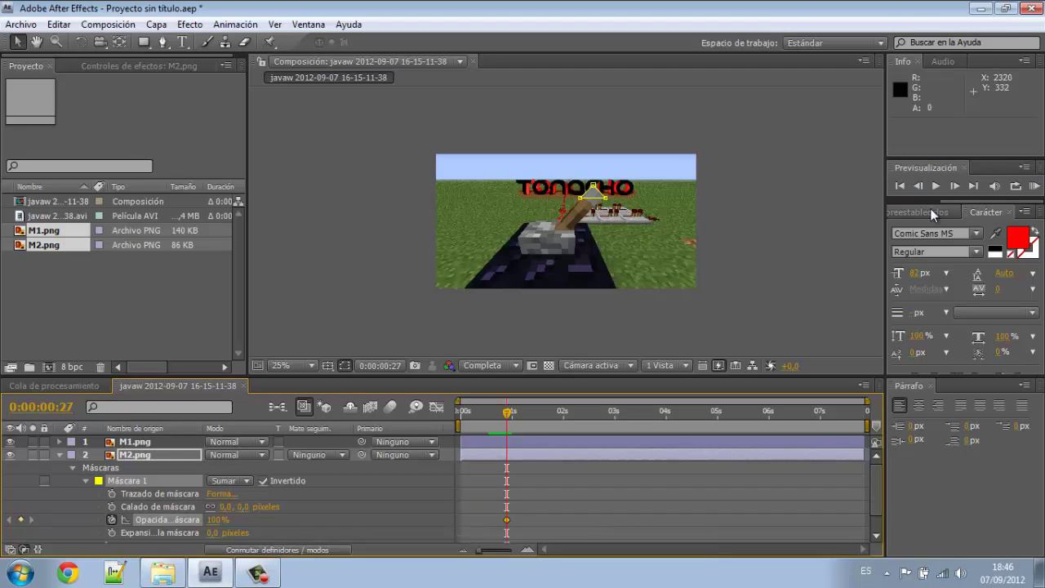
# - Keyframe the M2.png mask opacity at 0:00:00:28 and compare it with the frame before
pyautogui.click(954, 186)
pyautogui.click(111, 520)
pyautogui.click(111, 520)
pyautogui.click(917, 186)
pyautogui.click(955, 187)
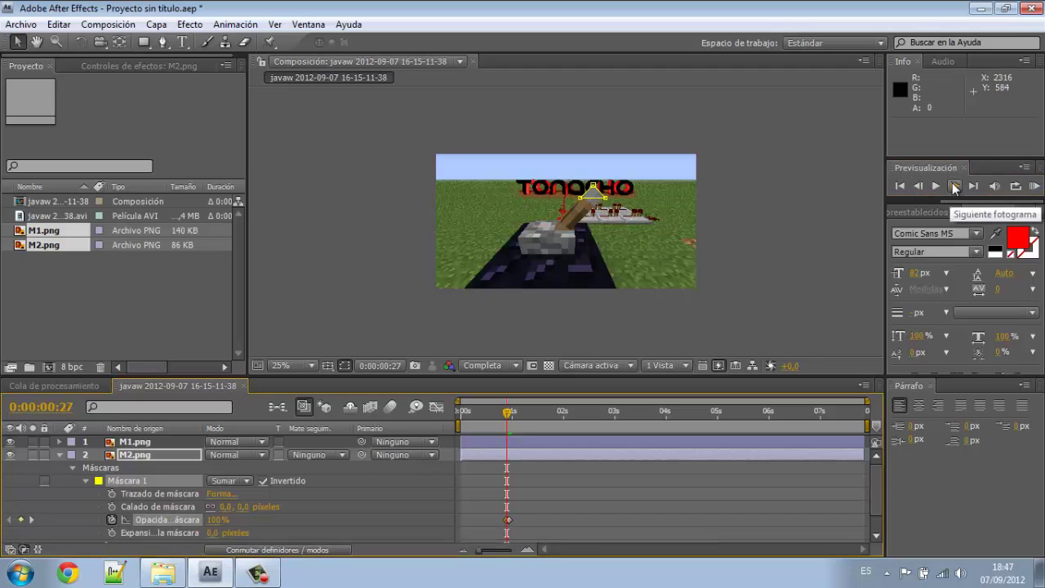
# - Try fading the M1.png mask to 0% opacity at 0:00:00:28, and remove its mask opacity keyframes
pyautogui.click(59, 455)
pyautogui.click(59, 442)
pyautogui.moveTo(225, 507); pyautogui.dragTo(202, 513)
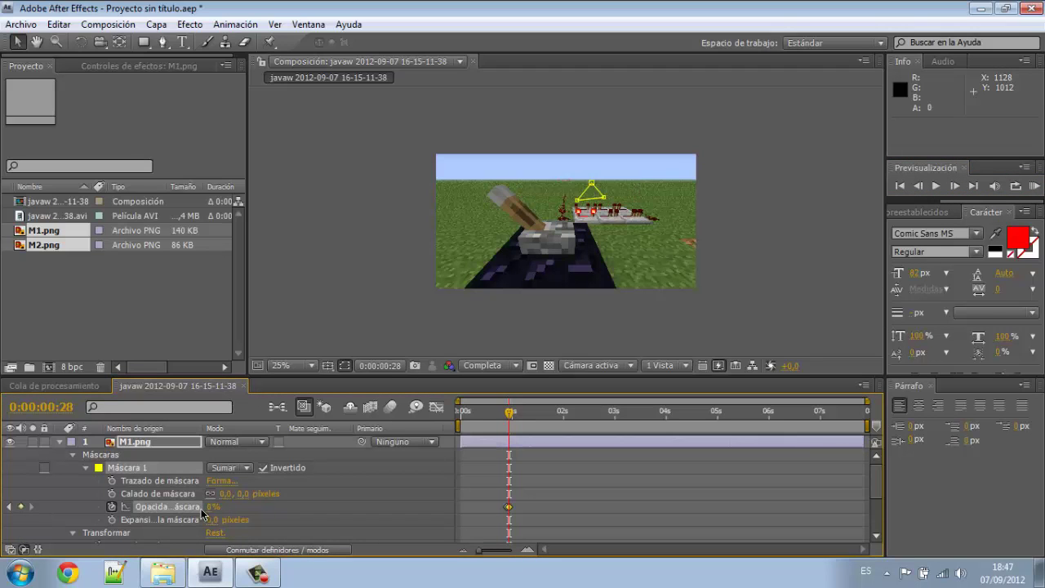
pyautogui.click(917, 187)
pyautogui.click(917, 187)
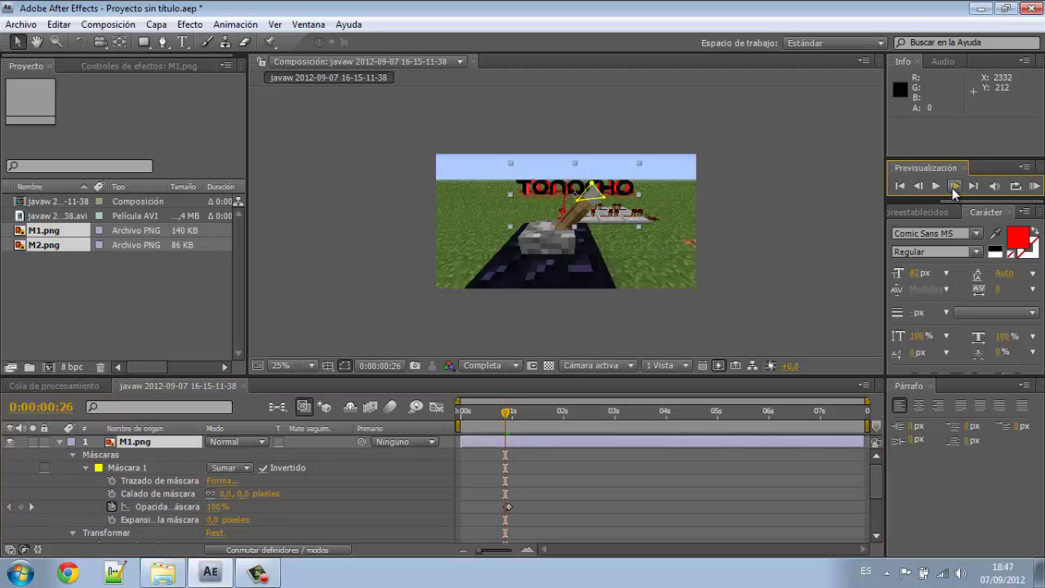
pyautogui.click(954, 187)
pyautogui.click(953, 187)
pyautogui.click(917, 187)
pyautogui.click(112, 506)
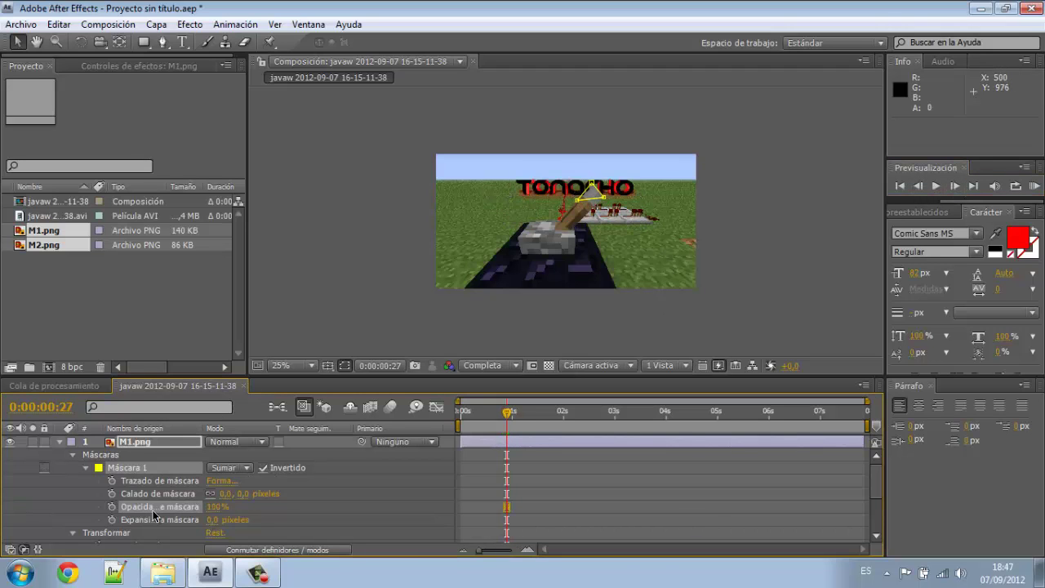
# - Switch the blending mode of the M1.png layer's Máscara 1 to intersect and collapse the layer
pyautogui.click(225, 468)
pyautogui.click(245, 476)
pyautogui.click(229, 468)
pyautogui.click(240, 490)
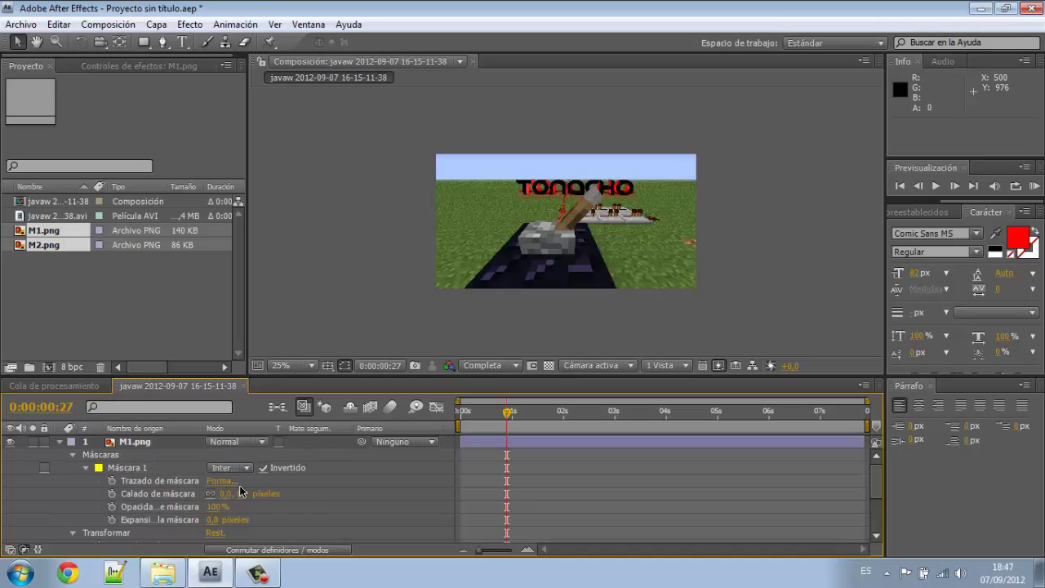
pyautogui.moveTo(171, 508); pyautogui.dragTo(252, 507)
pyautogui.click(59, 450)
pyautogui.click(58, 442)
pyautogui.click(59, 442)
pyautogui.moveTo(356, 502); pyautogui.dragTo(351, 501)
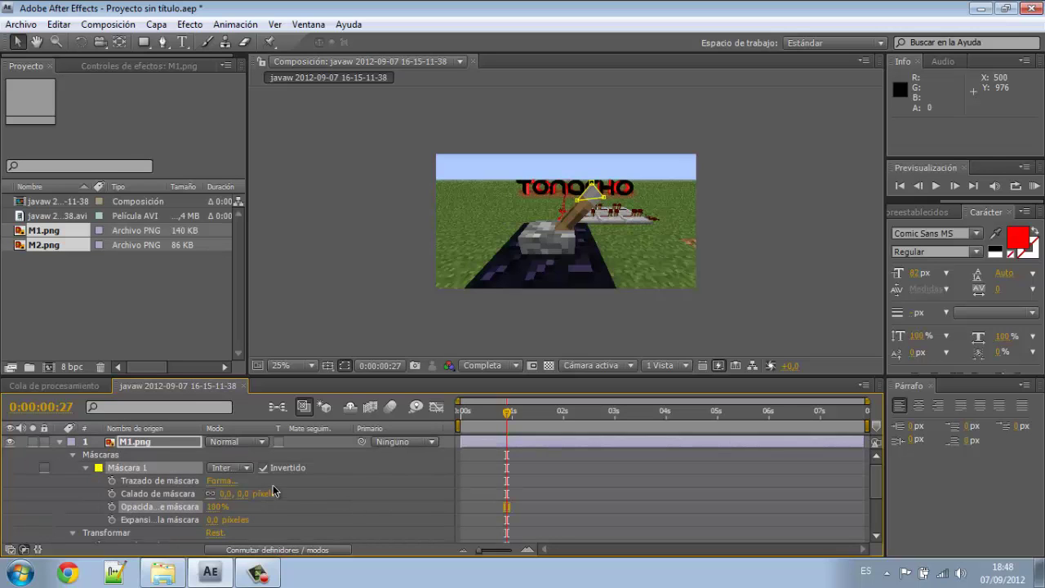
pyautogui.click(61, 442)
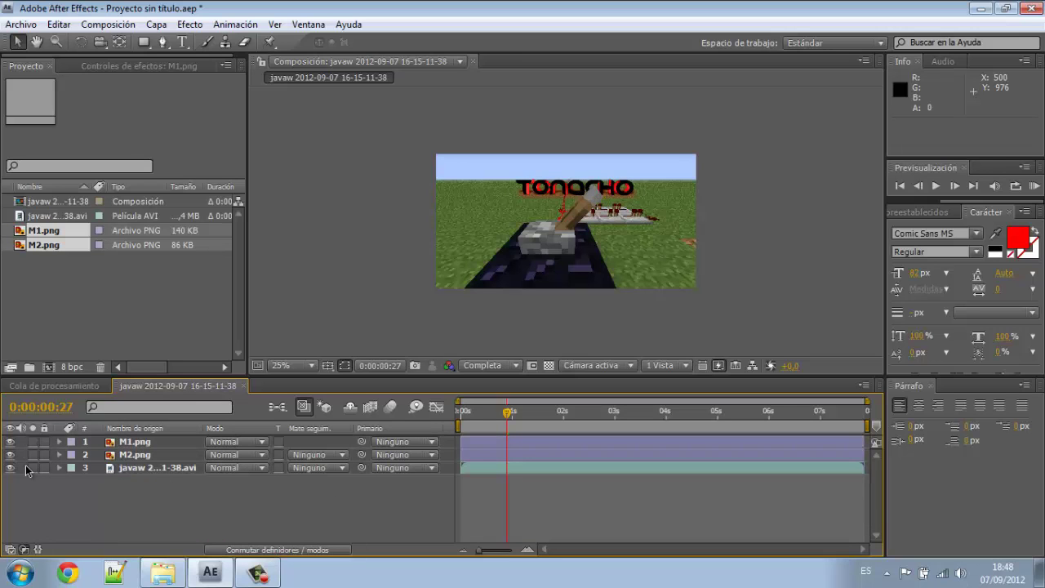
pyautogui.scroll(4, 597, 221)
pyautogui.moveTo(597, 221); pyautogui.dragTo(746, 283)
pyautogui.hotkey('ctrl', 'z')
# - Nudge the vertices of the M1.png mask to fit more closely around the lever's tip
pyautogui.scroll(-1, 564, 220)
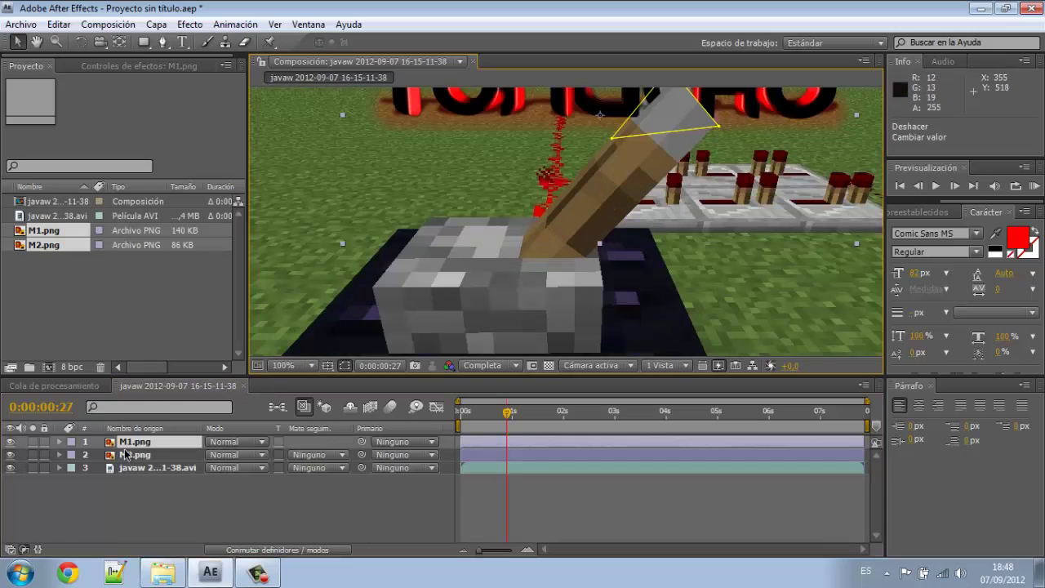
pyautogui.click(59, 441)
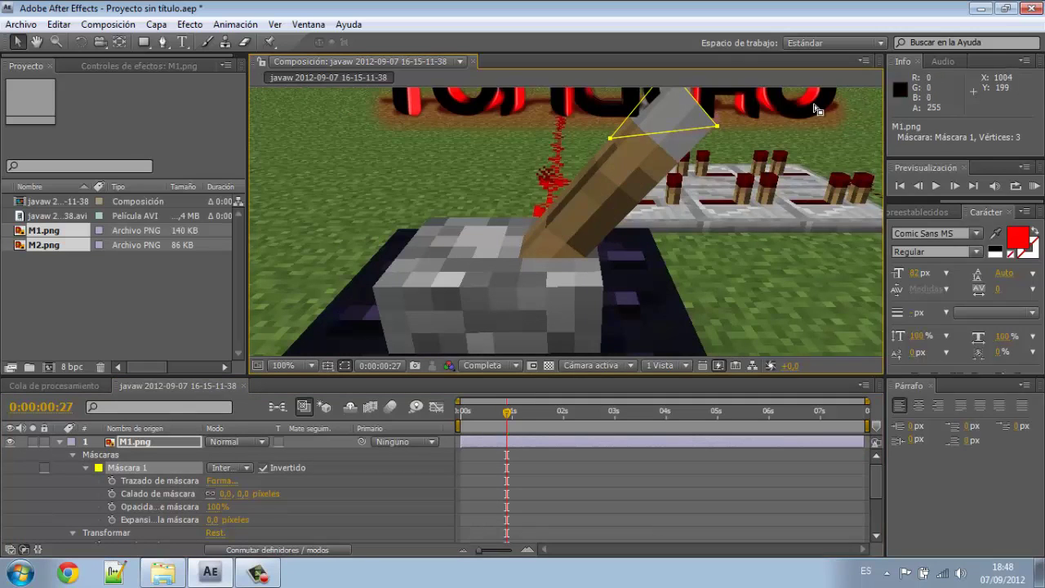
pyautogui.scroll(-1, 642, 174)
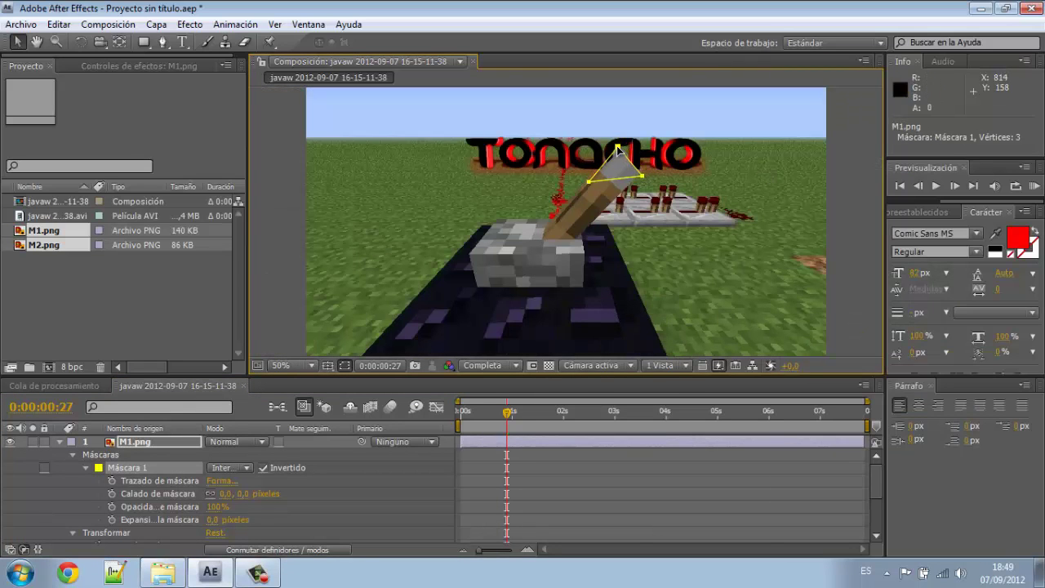
pyautogui.moveTo(641, 174); pyautogui.dragTo(644, 170)
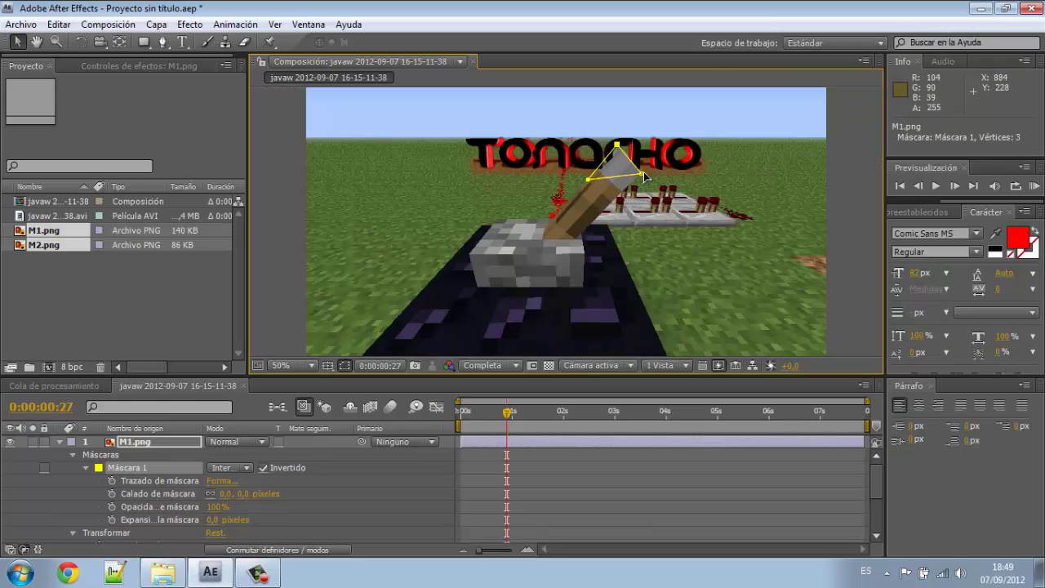
pyautogui.click(645, 171)
pyautogui.moveTo(645, 174); pyautogui.dragTo(643, 171)
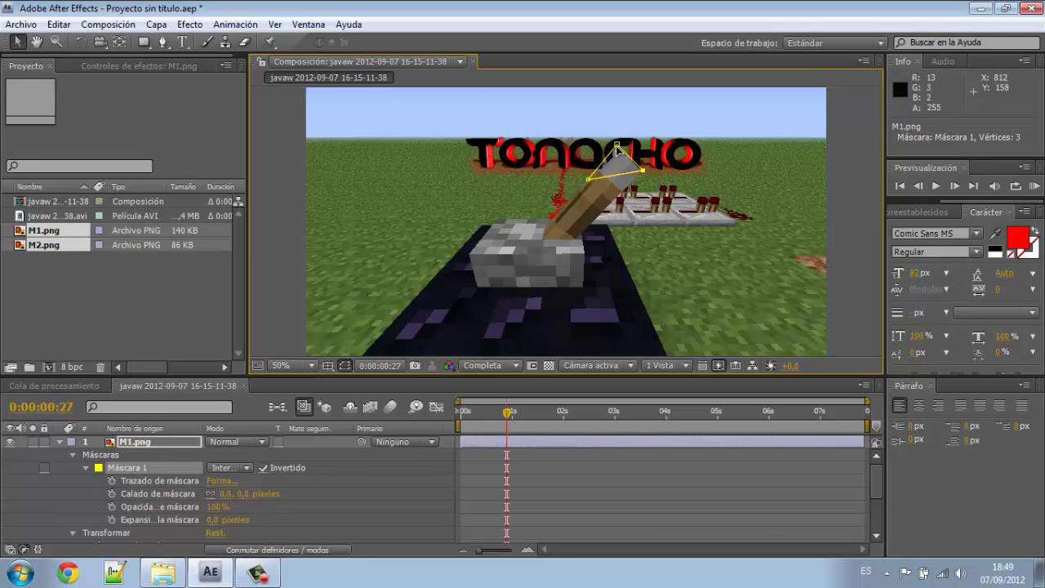
pyautogui.click(642, 174)
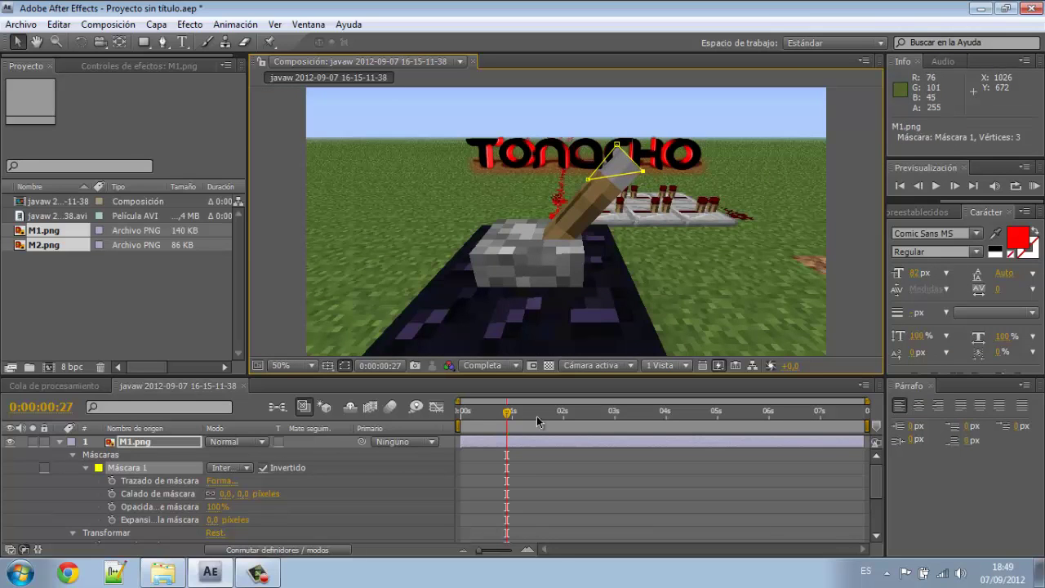
# - Adjust the vertices of the M2.png mask around the lever's tip
pyautogui.click(60, 441)
pyautogui.click(60, 455)
pyautogui.click(619, 147)
pyautogui.moveTo(621, 151)
pyautogui.mouseDown()
pyautogui.moveTo(620, 140)
pyautogui.moveTo(618, 151)
pyautogui.mouseUp()
pyautogui.click(646, 173)
# - Pull the M1.png mask's right vertex outward, down and to the right of the lever's tip, and collapse the layer
pyautogui.click(59, 444)
pyautogui.click(117, 508)
pyautogui.click(60, 442)
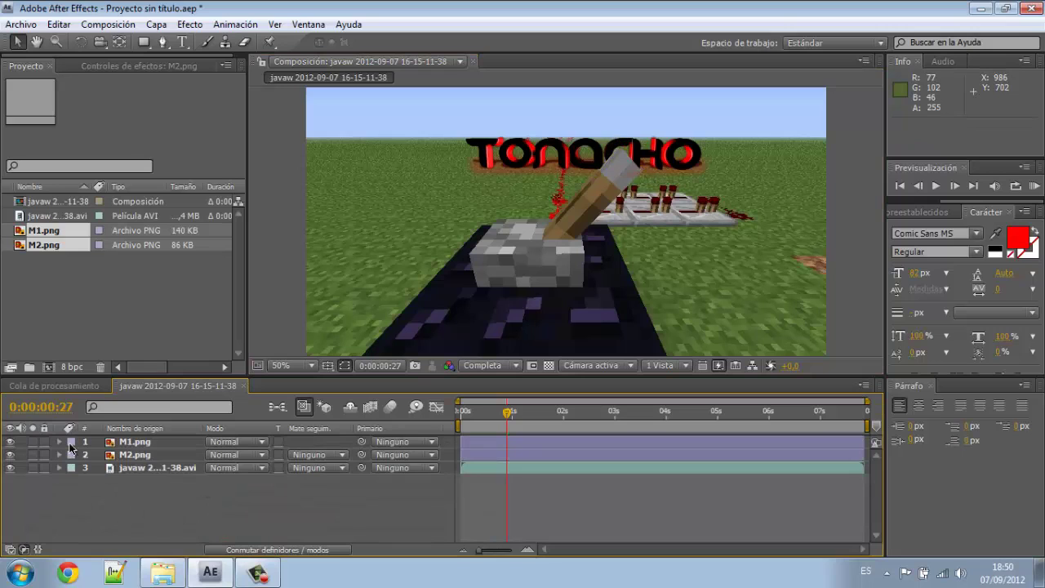
pyautogui.moveTo(643, 173); pyautogui.dragTo(662, 192)
pyautogui.click(60, 442)
# - Add second copies of M1.png and M2.png above the existing layers in the composition
pyautogui.click(47, 233)
pyautogui.moveTo(46, 232); pyautogui.dragTo(146, 443)
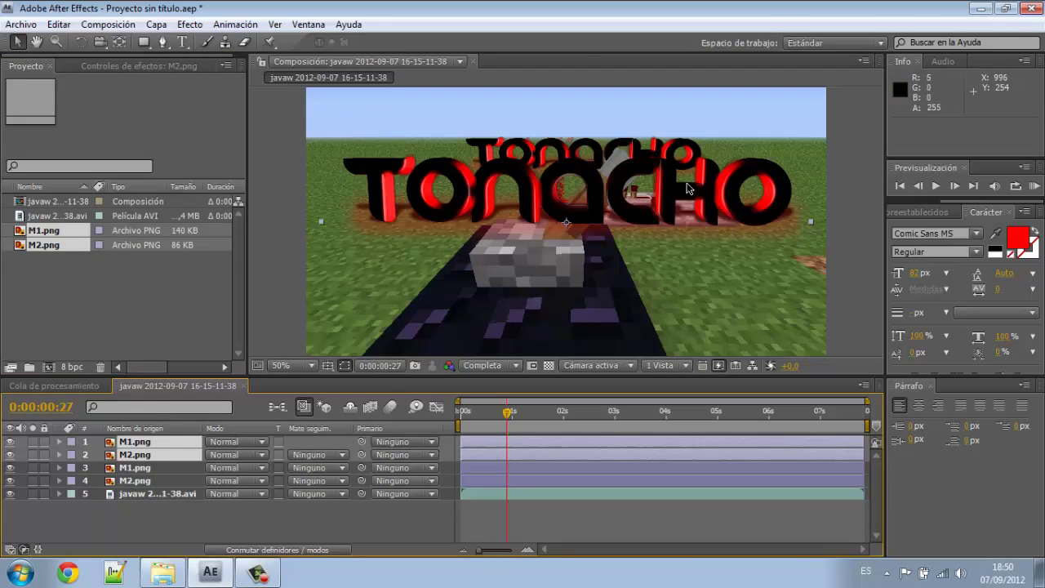
pyautogui.scroll(-2, 688, 185)
pyautogui.click(689, 154)
# - Set the scale of the new M2.png layer to 52,5 by 46,7%, matching the original M2.png layer
pyautogui.click(61, 480)
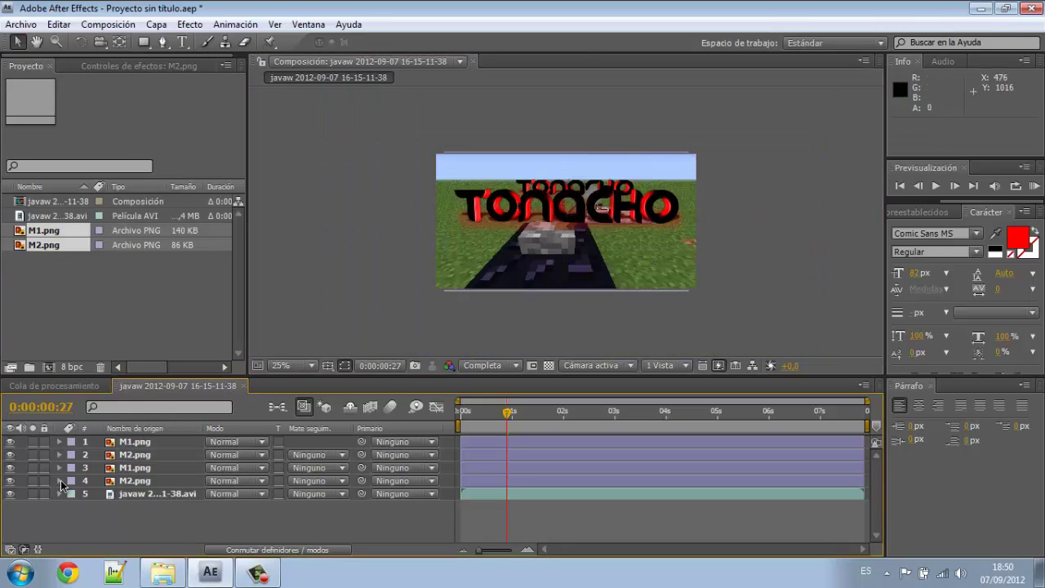
pyautogui.click(73, 507)
pyautogui.scroll(-1, 74, 507)
pyautogui.scroll(1, 73, 490)
pyautogui.click(59, 454)
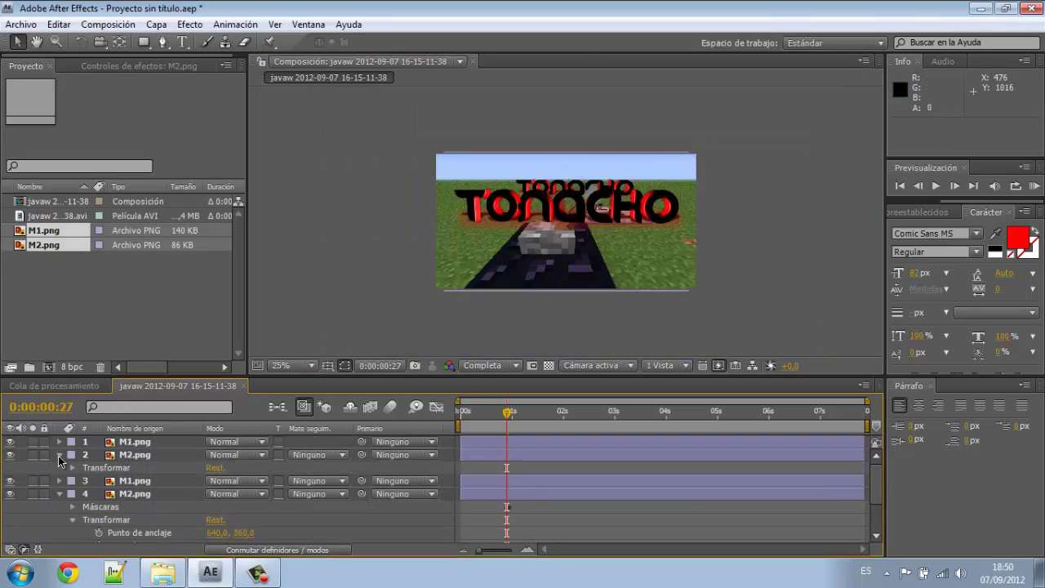
pyautogui.click(73, 468)
pyautogui.scroll(-3, 73, 468)
pyautogui.scroll(2, 72, 469)
pyautogui.click(229, 467)
pyautogui.write('52,5')
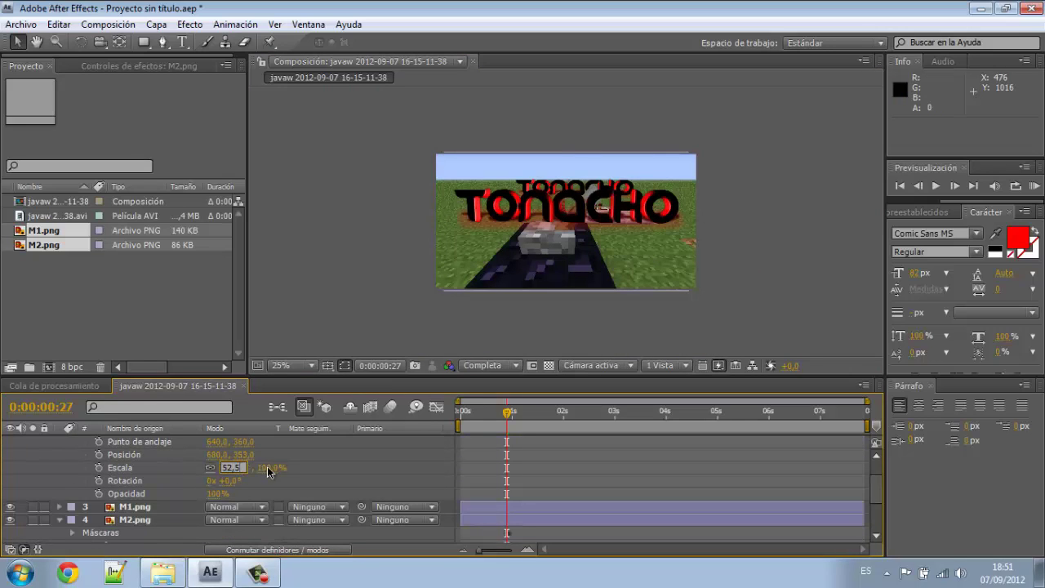
pyautogui.click(265, 469)
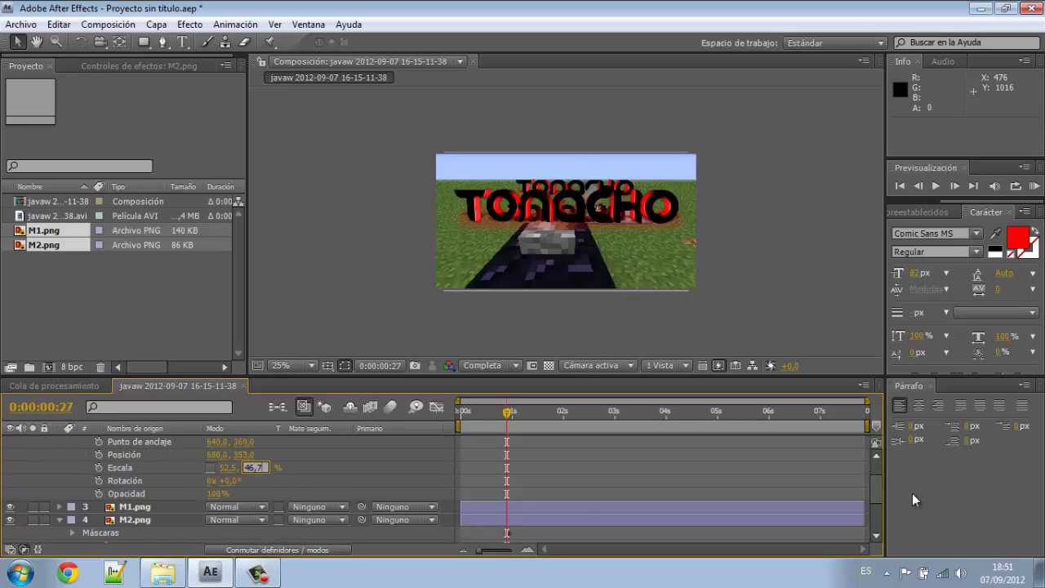
# - Set the position of the new M2.png layer to 724, 213
pyautogui.moveTo(876, 481)
pyautogui.mouseDown()
pyautogui.moveTo(868, 495)
pyautogui.moveTo(868, 473)
pyautogui.mouseUp()
pyautogui.write('724')
pyautogui.press('Return')
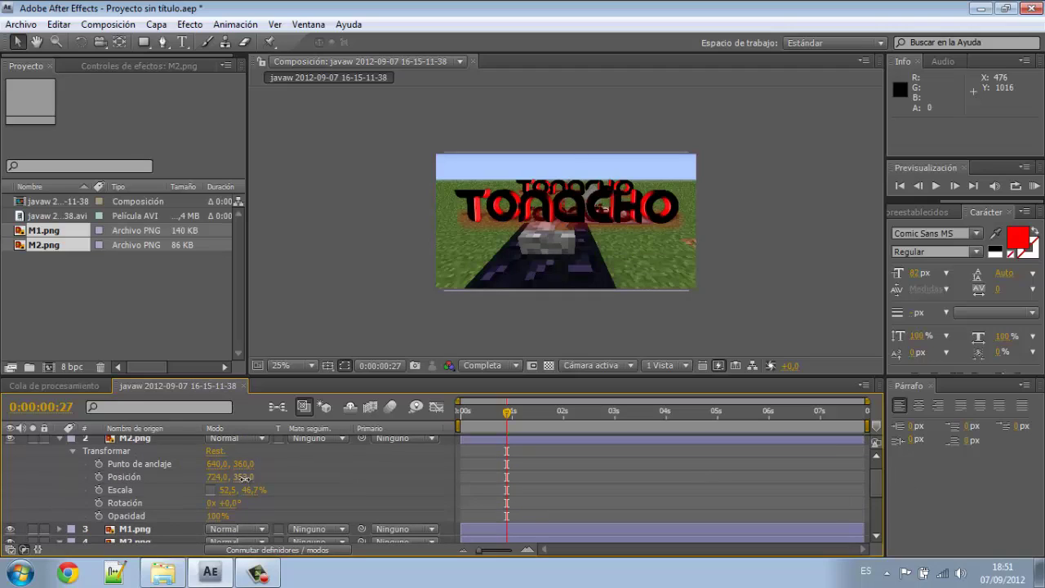
pyautogui.write('213')
pyautogui.press('Return')
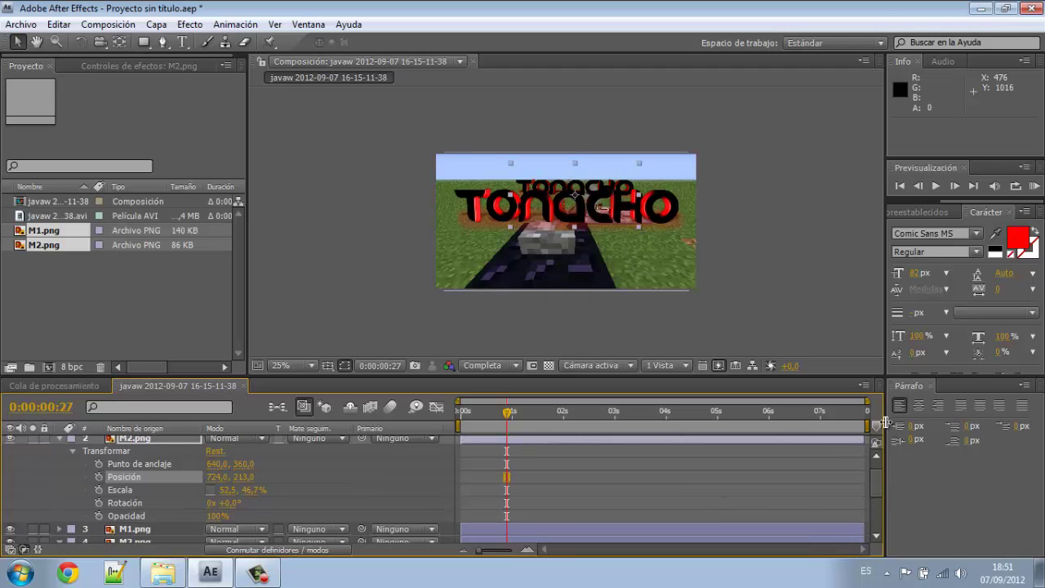
# - Keyframe the new M2.png layer's opacity so it is hidden at 0:00:00:27 and 100% at 0:00:00:28
pyautogui.click(954, 187)
pyautogui.click(99, 516)
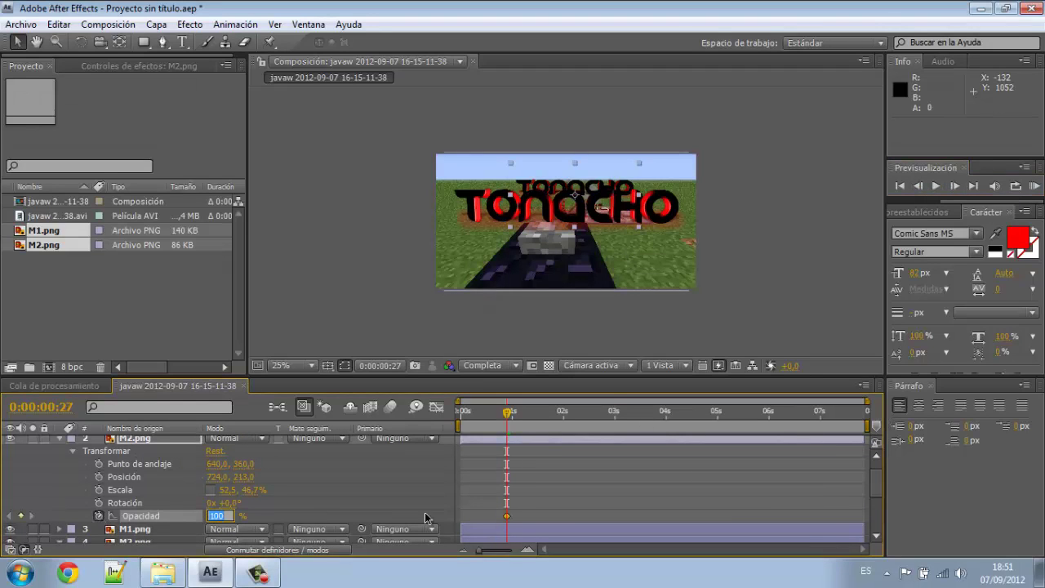
pyautogui.moveTo(216, 516); pyautogui.dragTo(200, 525)
pyautogui.moveTo(400, 505); pyautogui.dragTo(399, 504)
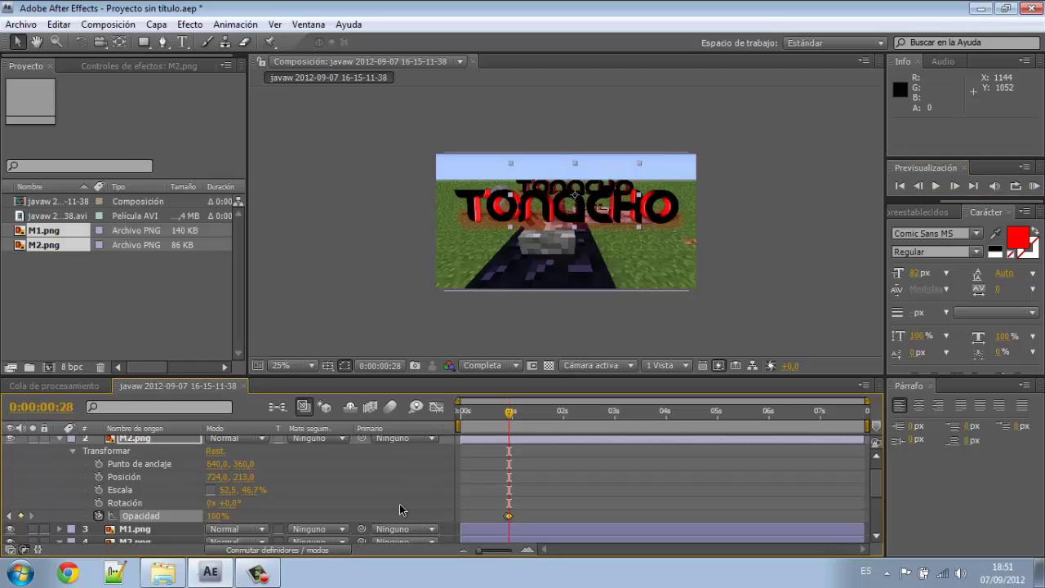
# - Set the scale of the new M1.png layer to 52,5 by 46,7%
pyautogui.click(60, 440)
pyautogui.click(59, 464)
pyautogui.click(60, 468)
pyautogui.click(73, 455)
pyautogui.scroll(1, 75, 457)
pyautogui.click(59, 441)
pyautogui.click(71, 454)
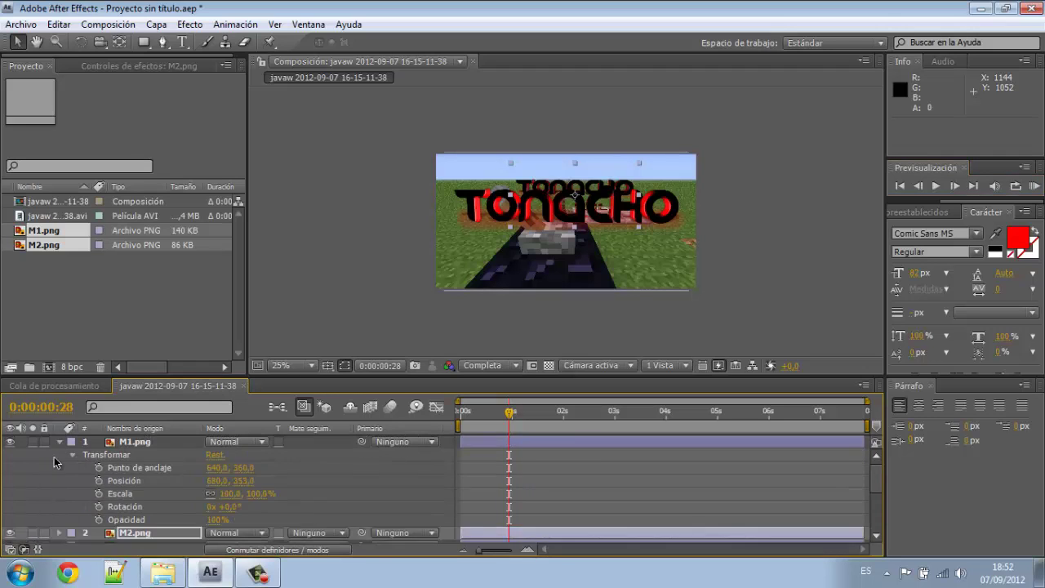
pyautogui.scroll(-2, 54, 456)
pyautogui.scroll(1, 231, 447)
pyautogui.write('52,5')
pyautogui.press('Return')
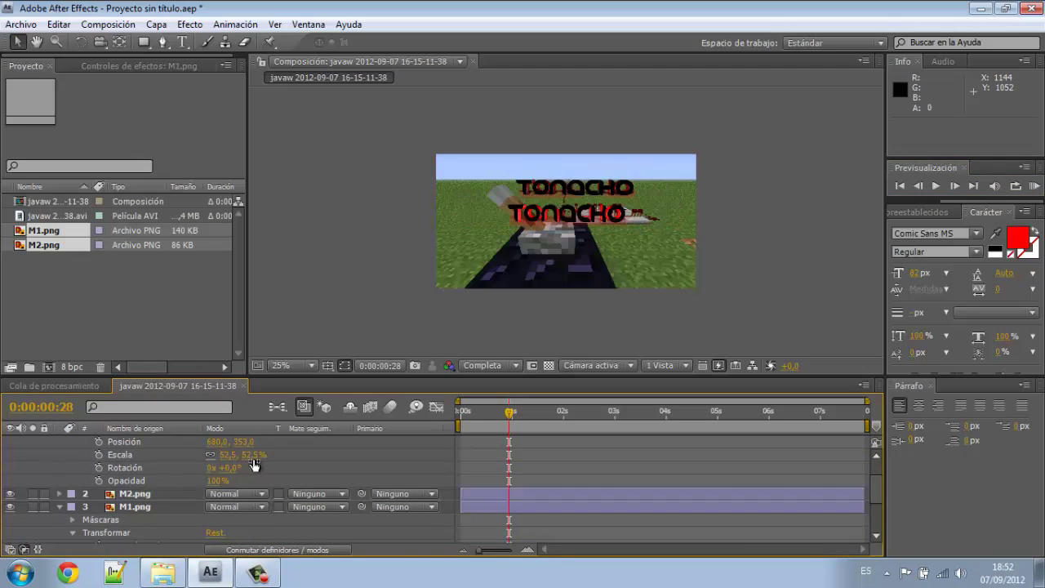
pyautogui.click(252, 454)
pyautogui.write('46,7')
pyautogui.press('Return')
# - Position the new M1.png layer at 724, 213 and keyframe its opacity to 100% at 0:00:00:28
pyautogui.moveTo(875, 483); pyautogui.dragTo(874, 477)
pyautogui.click(222, 463)
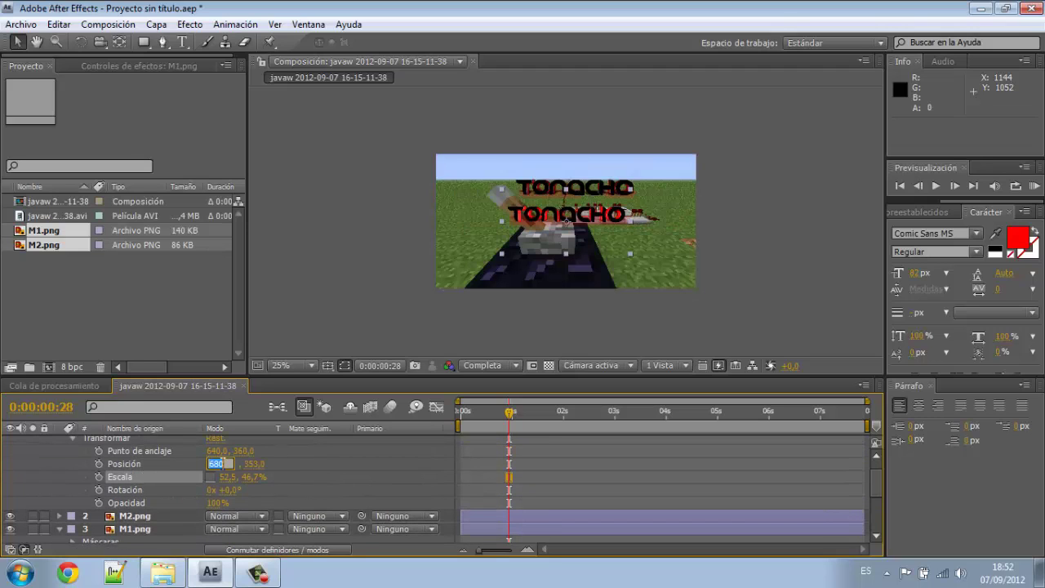
pyautogui.write('724')
pyautogui.press('Tab')
pyautogui.write('213')
pyautogui.click(895, 471)
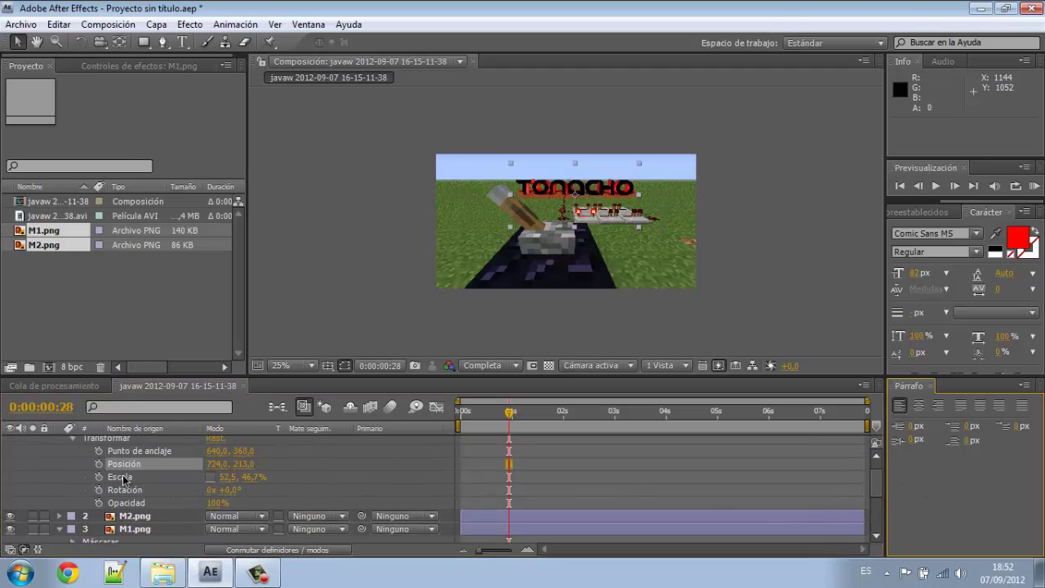
pyautogui.click(98, 503)
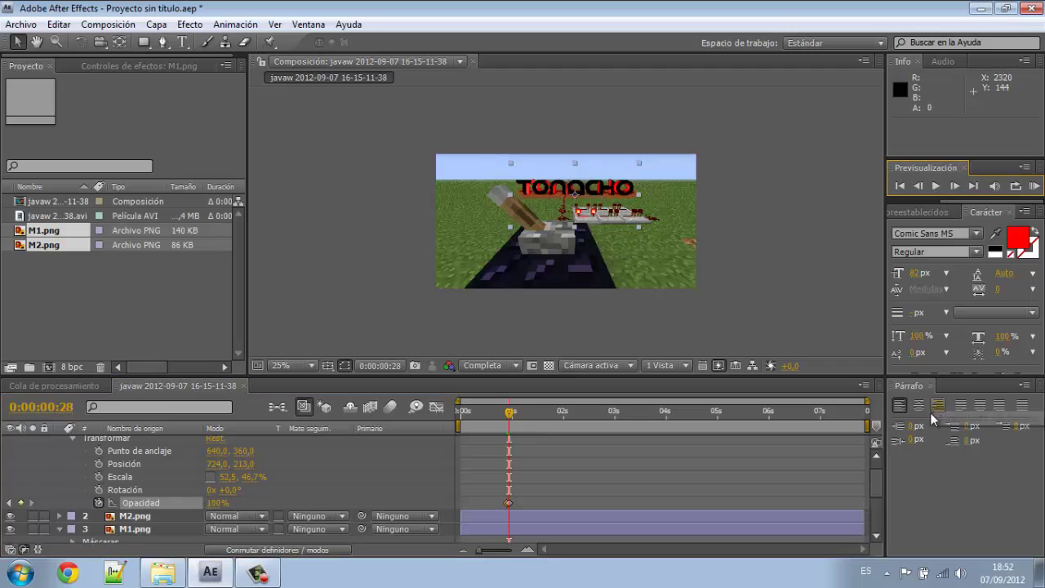
# - Keyframe the original M1.png layer's opacity at 0:00:00:28 and at 100% at 0:00:00:27
pyautogui.moveTo(875, 483); pyautogui.dragTo(875, 516)
pyautogui.click(98, 509)
pyautogui.click(918, 186)
pyautogui.click(20, 509)
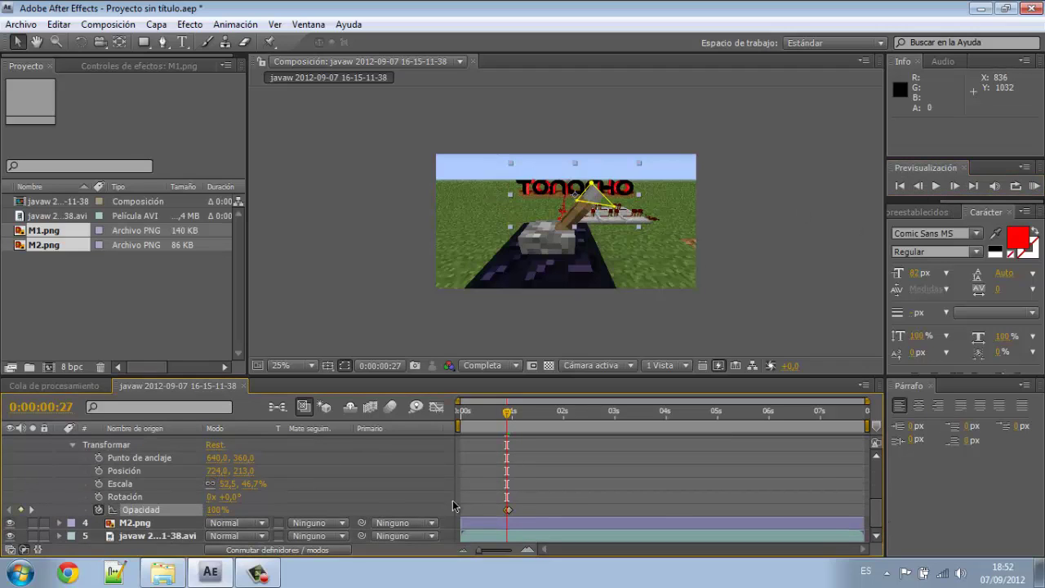
pyautogui.click(942, 476)
# - Keyframe the original M2.png layer's opacity at 100% at 0:00:00:27 and 0% at 0:00:00:28, and collapse the layers
pyautogui.click(60, 522)
pyautogui.scroll(-1, 66, 525)
pyautogui.click(98, 523)
pyautogui.click(954, 186)
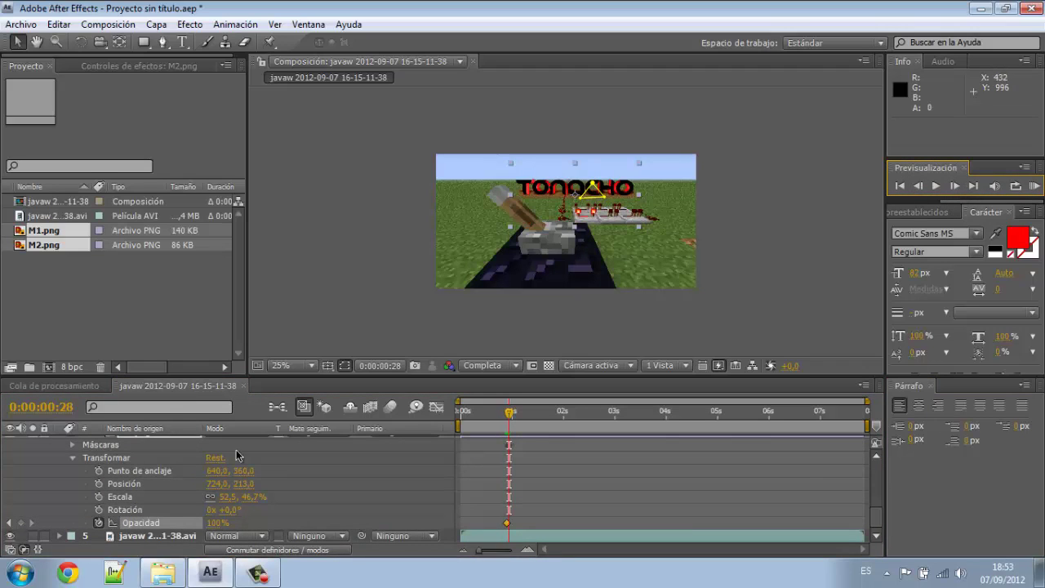
pyautogui.click(217, 522)
pyautogui.write('0')
pyautogui.click(936, 463)
pyautogui.moveTo(876, 516); pyautogui.dragTo(875, 469)
pyautogui.click(59, 468)
pyautogui.click(60, 481)
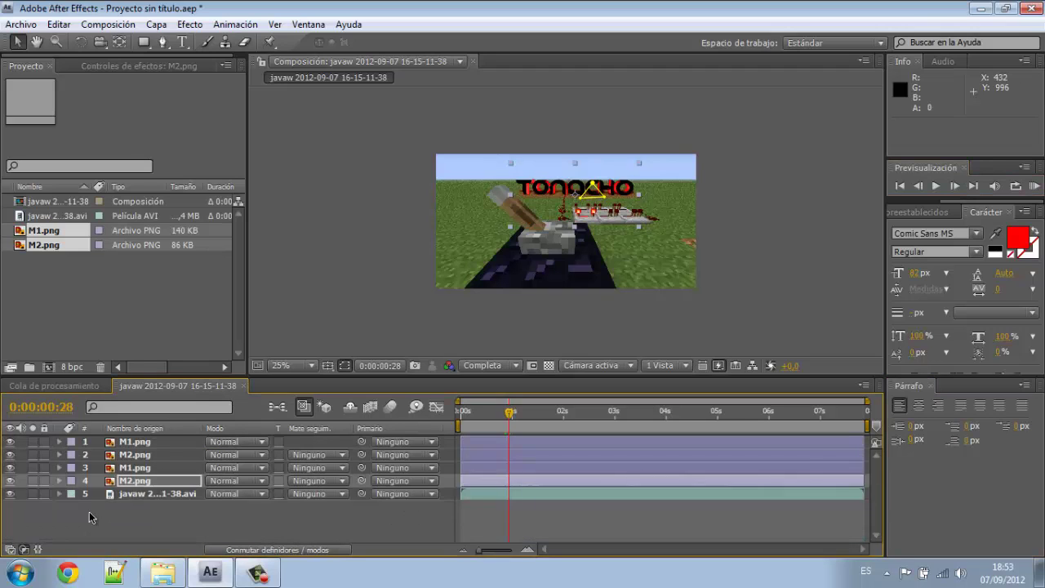
# - Play and step through the composition from the start to check the text swap against the lever flip
pyautogui.click(92, 517)
pyautogui.click(954, 187)
pyautogui.moveTo(509, 413); pyautogui.dragTo(446, 414)
pyautogui.click(953, 187)
pyautogui.click(954, 187)
pyautogui.click(953, 187)
pyautogui.click(954, 187)
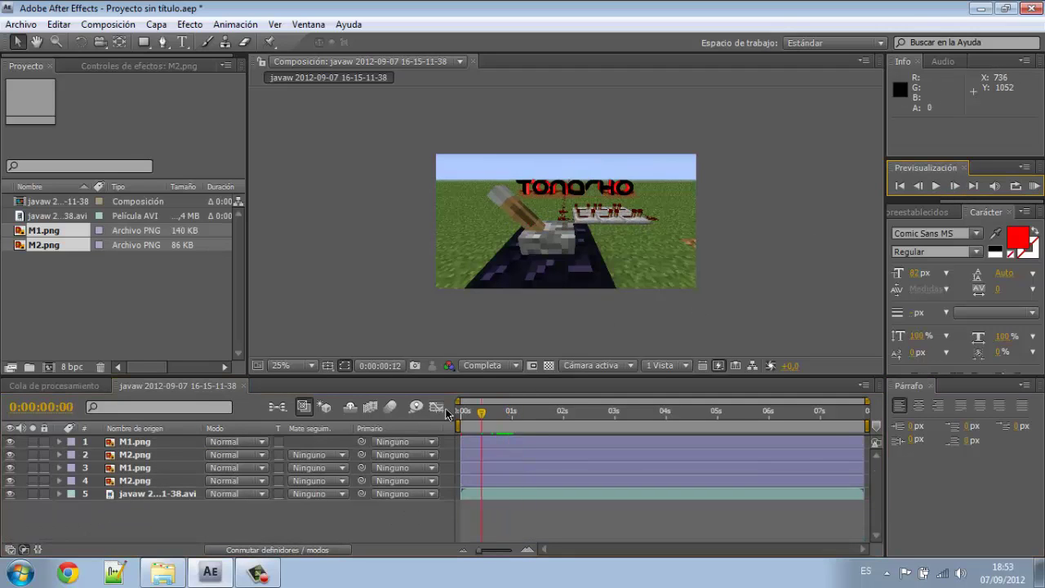
pyautogui.click(569, 386)
pyautogui.click(935, 186)
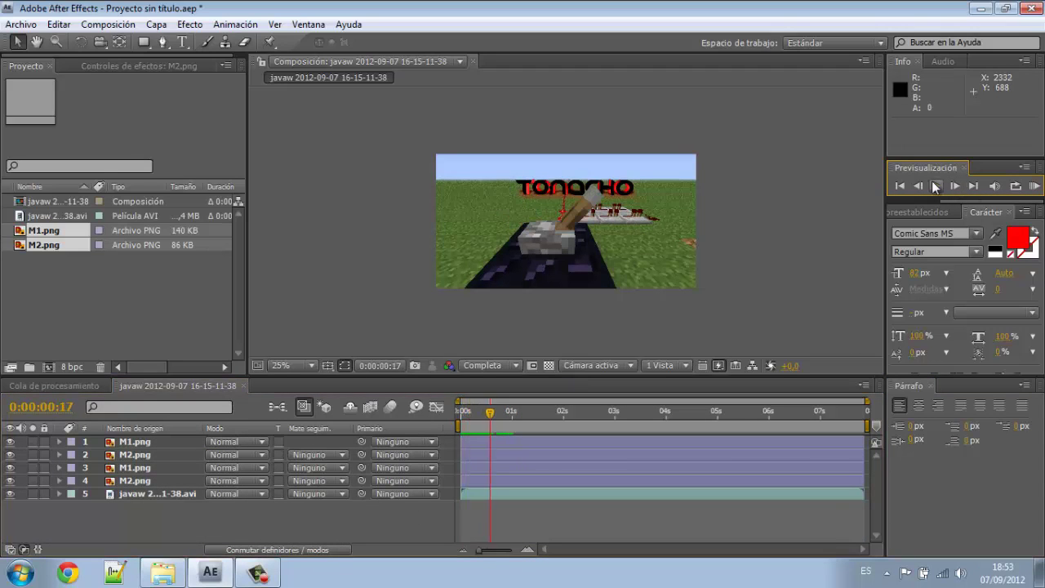
# - Keyframe the topmost M1.png layer's opacity at 0% at 0:00:00:16 and 100% at 0:00:00:15
pyautogui.click(58, 441)
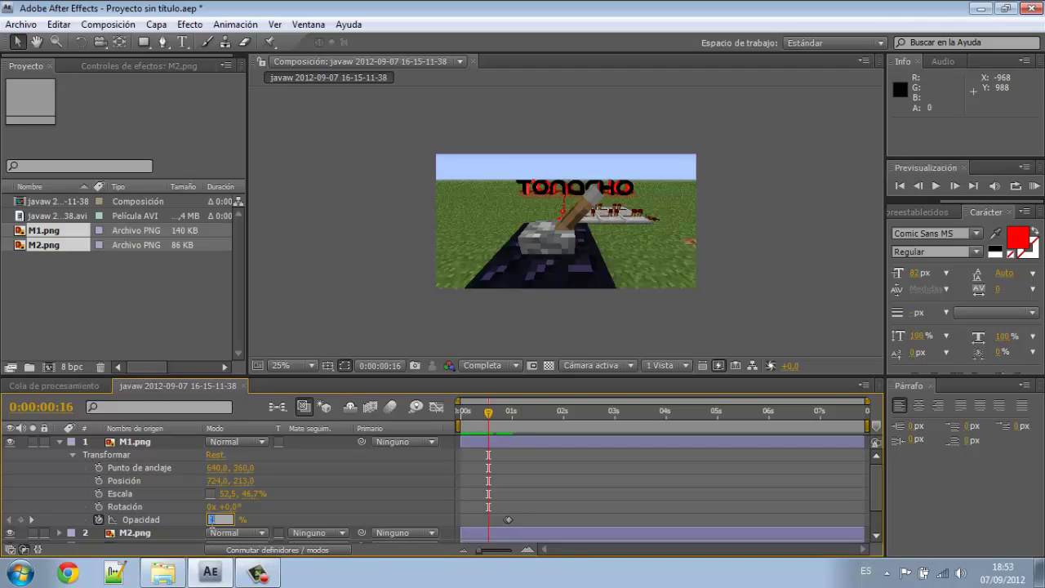
pyautogui.click(918, 187)
pyautogui.moveTo(212, 520); pyautogui.dragTo(808, 308)
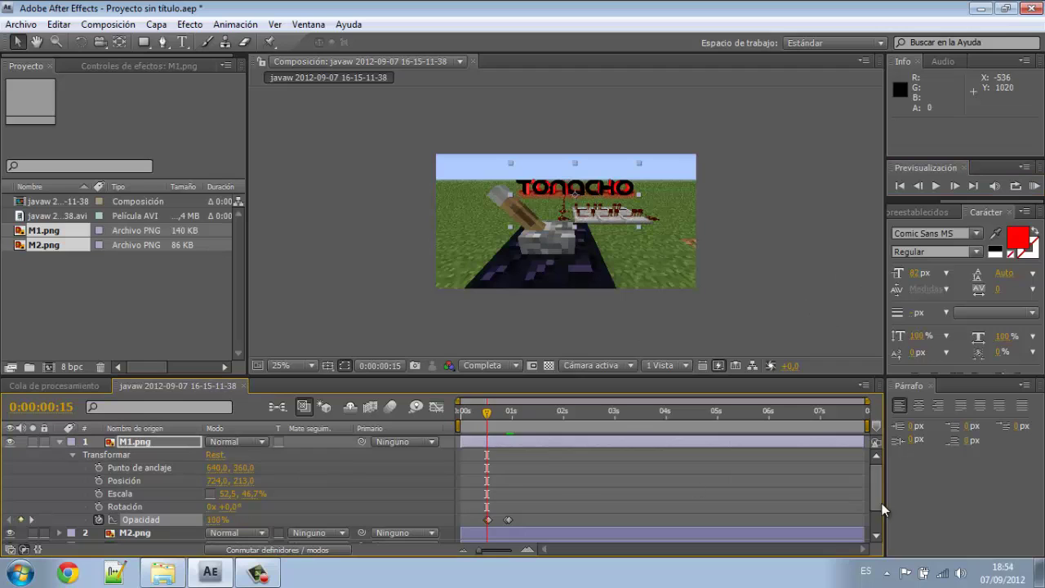
# - Keyframe the upper M2.png layer's opacity at 0:00:00:15 and 0:00:00:16
pyautogui.moveTo(880, 503); pyautogui.dragTo(880, 524)
pyautogui.click(58, 496)
pyautogui.moveTo(214, 536); pyautogui.dragTo(318, 542)
pyautogui.click(952, 187)
pyautogui.moveTo(215, 536); pyautogui.dragTo(391, 522)
pyautogui.moveTo(873, 500); pyautogui.dragTo(872, 477)
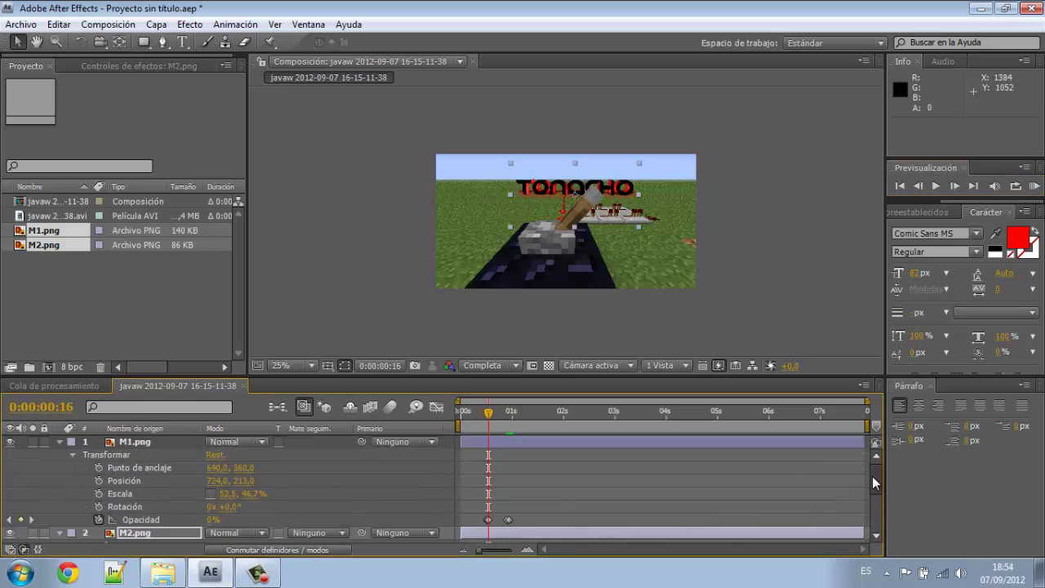
# - Delete the topmost M1.png layer's opacity keyframes around 0:00:00:16 after stepping through the lever flip
pyautogui.click(59, 441)
pyautogui.click(899, 186)
pyautogui.click(58, 441)
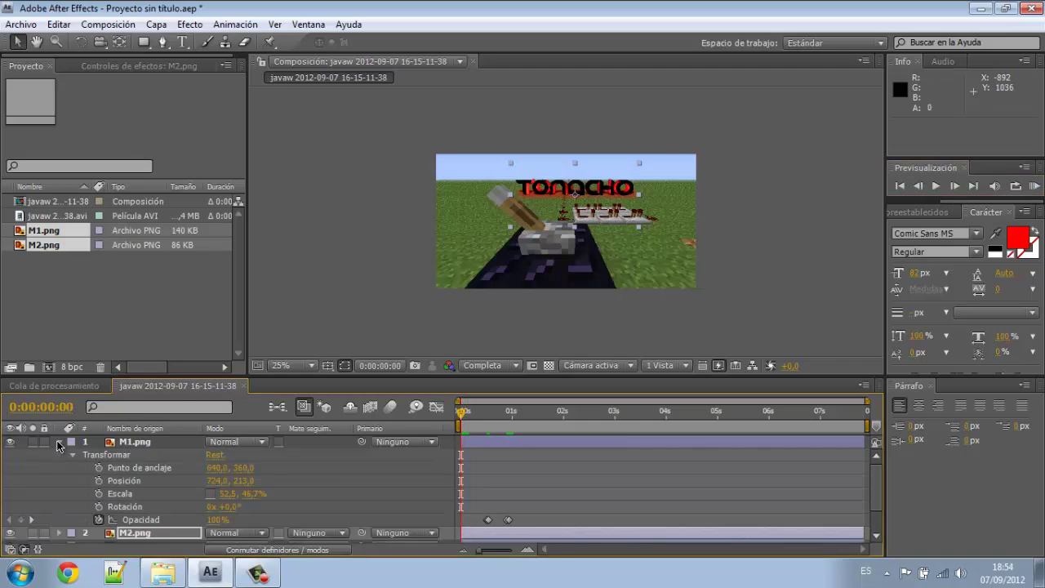
pyautogui.click(953, 187)
pyautogui.click(918, 187)
pyautogui.click(953, 187)
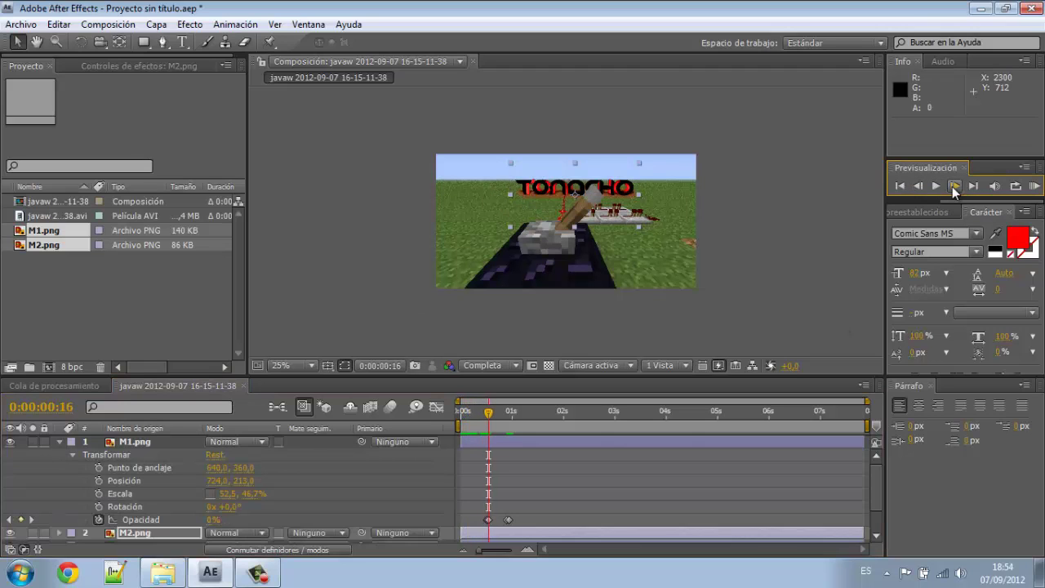
pyautogui.moveTo(479, 503); pyautogui.dragTo(501, 527)
pyautogui.press('Delete')
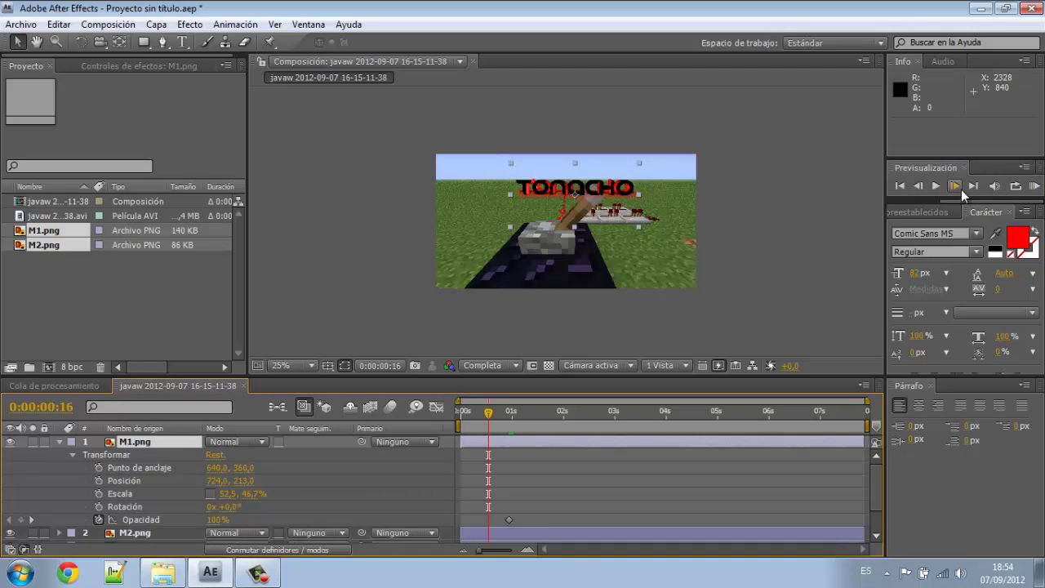
# - Delete the topmost M1.png layer's opacity keyframe at 0:00:00:28, keyframe it at 100% at 0:00:01:21, and collapse the layer
pyautogui.click(961, 190)
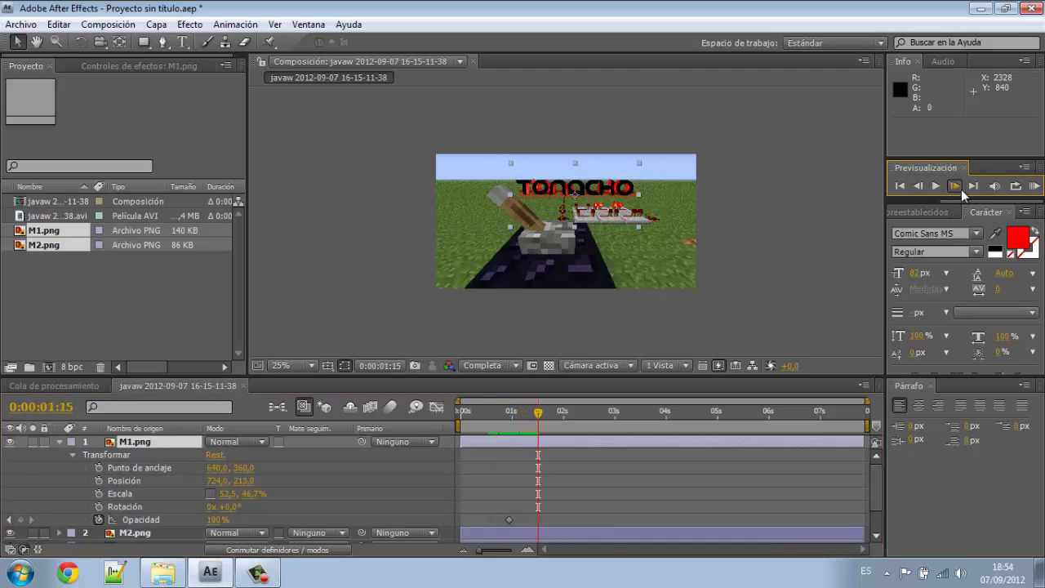
pyautogui.click(915, 188)
pyautogui.moveTo(218, 520); pyautogui.dragTo(134, 520)
pyautogui.click(509, 520)
pyautogui.press('Delete')
pyautogui.click(953, 185)
pyautogui.moveTo(210, 520); pyautogui.dragTo(302, 520)
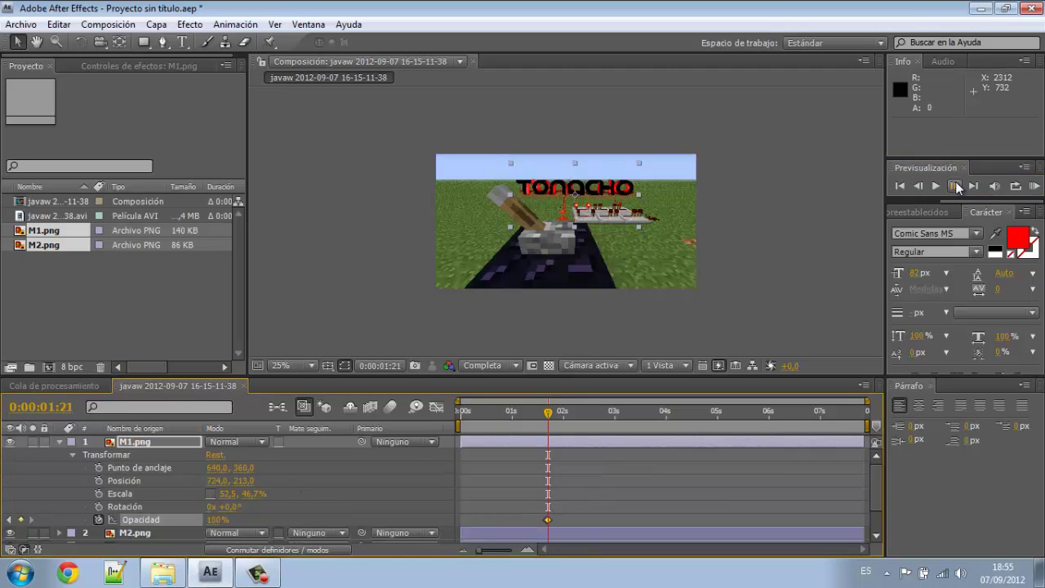
pyautogui.click(59, 442)
pyautogui.click(229, 516)
# - Keyframe the original masked M1.png layer's opacity at 0% at 0:00:00:15 and raise it one frame further on
pyautogui.moveTo(548, 416); pyautogui.dragTo(459, 415)
pyautogui.click(954, 188)
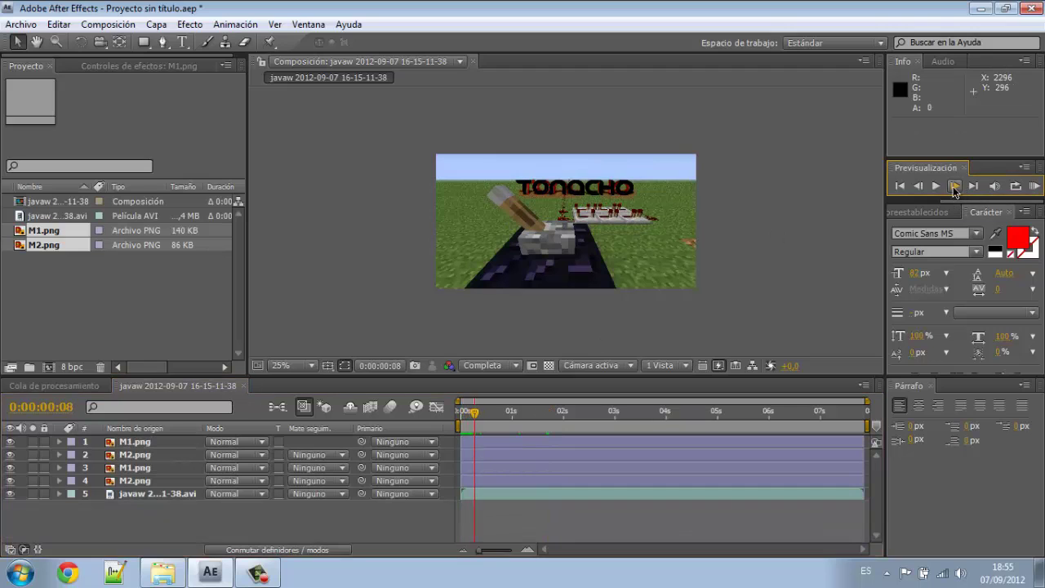
pyautogui.click(919, 188)
pyautogui.click(920, 187)
pyautogui.click(59, 469)
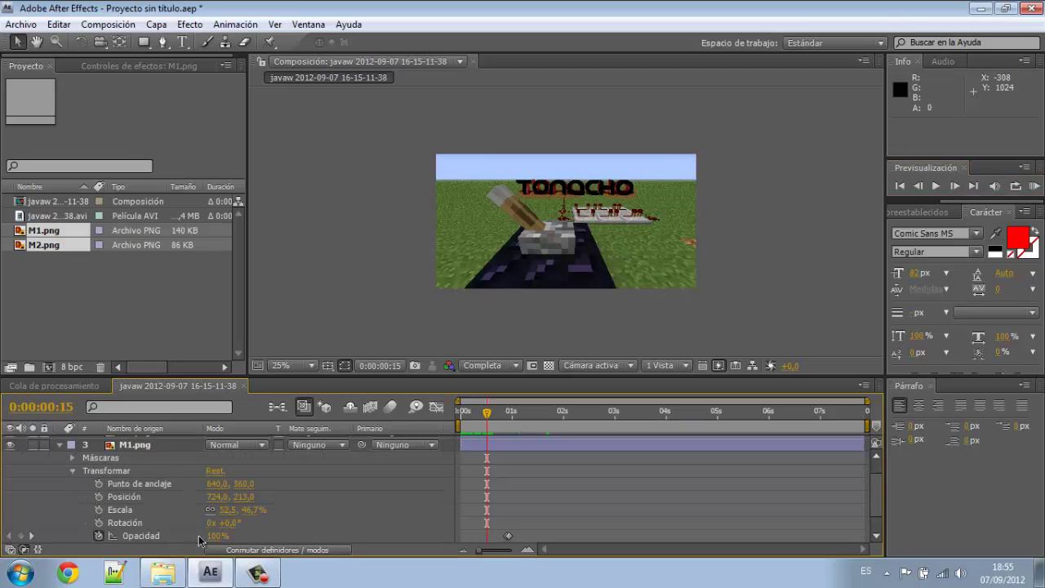
pyautogui.write('0')
pyautogui.press('Return')
pyautogui.click(953, 190)
pyautogui.moveTo(213, 535); pyautogui.dragTo(437, 522)
# - Keyframe the topmost M1.png layer's opacity at 0% shortly after the two-second mark, where the redstone signal goes out
pyautogui.click(897, 189)
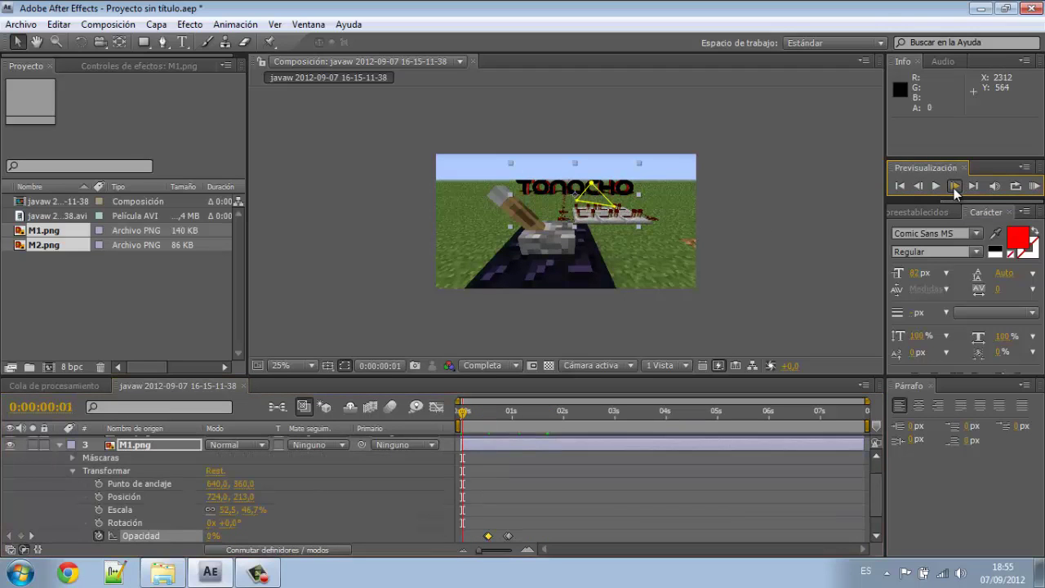
pyautogui.click(954, 188)
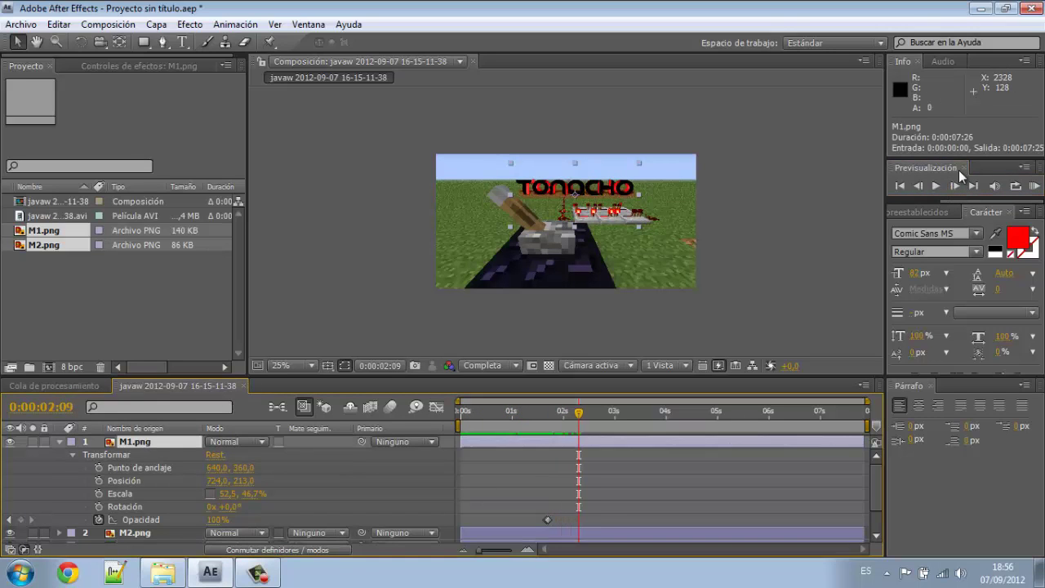
pyautogui.click(918, 186)
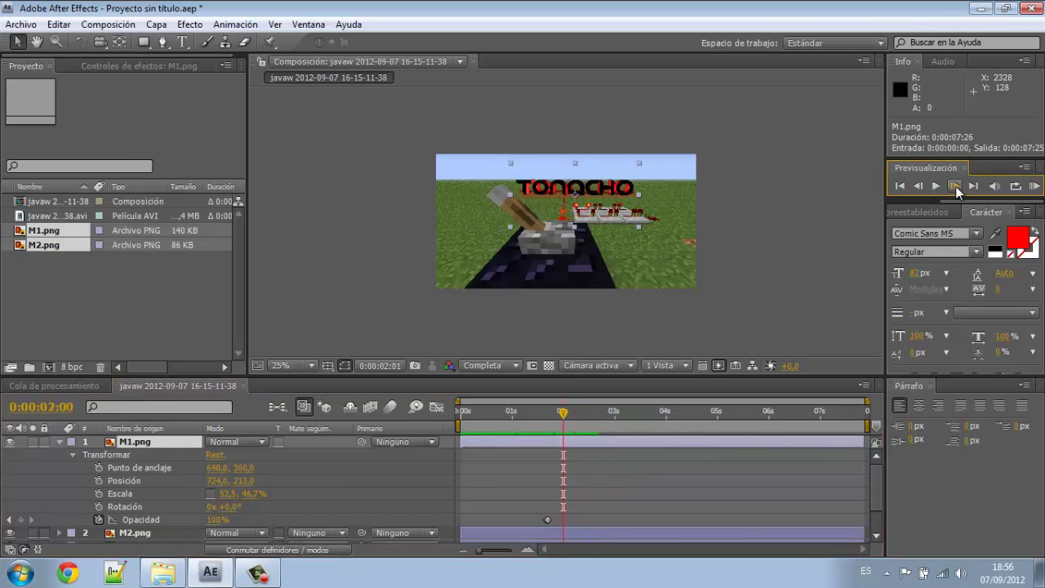
pyautogui.moveTo(218, 520); pyautogui.dragTo(135, 520)
pyautogui.click(920, 188)
pyautogui.moveTo(216, 520); pyautogui.dragTo(196, 520)
pyautogui.click(955, 187)
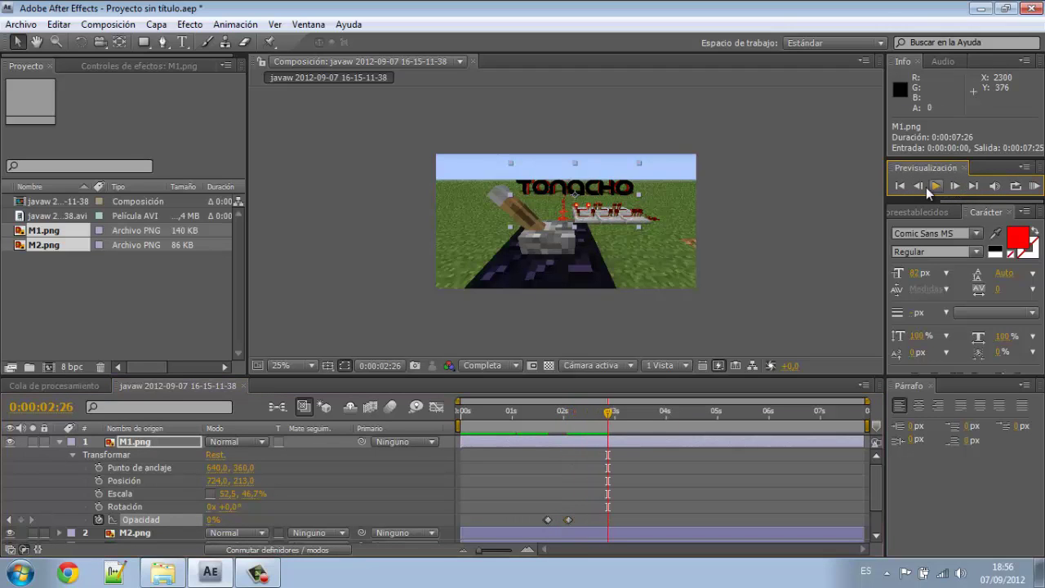
# - Keyframe the topmost M1.png layer's opacity at 100% at 0:00:02:26 and 0% shortly after three seconds
pyautogui.moveTo(216, 520); pyautogui.dragTo(315, 520)
pyautogui.click(955, 187)
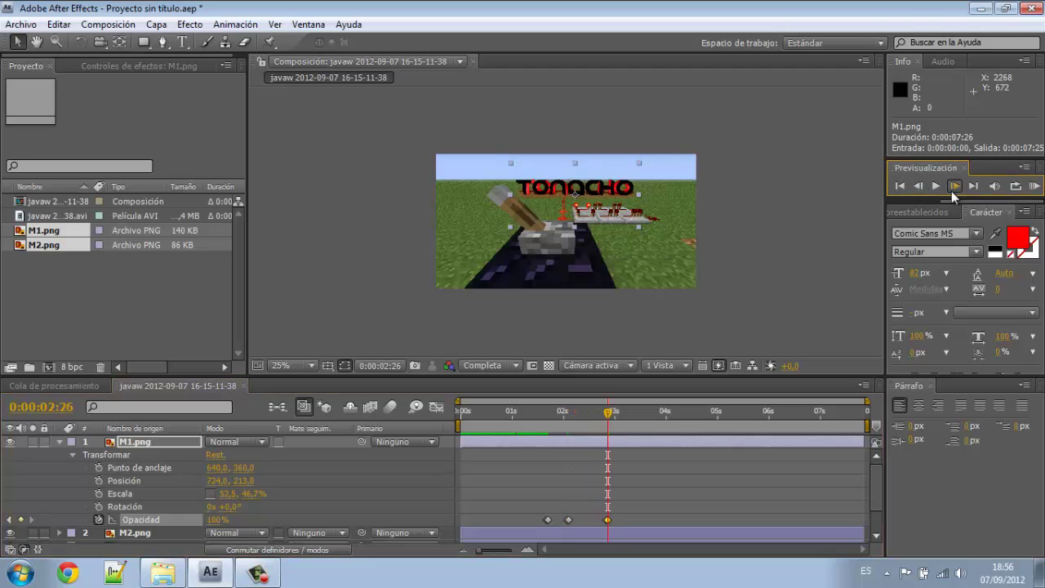
pyautogui.click(954, 186)
pyautogui.moveTo(216, 519); pyautogui.dragTo(44, 524)
pyautogui.click(955, 187)
# - Bring the topmost M1.png layer's opacity back to 100% with a keyframe at about 0:00:04:01
pyautogui.click(920, 188)
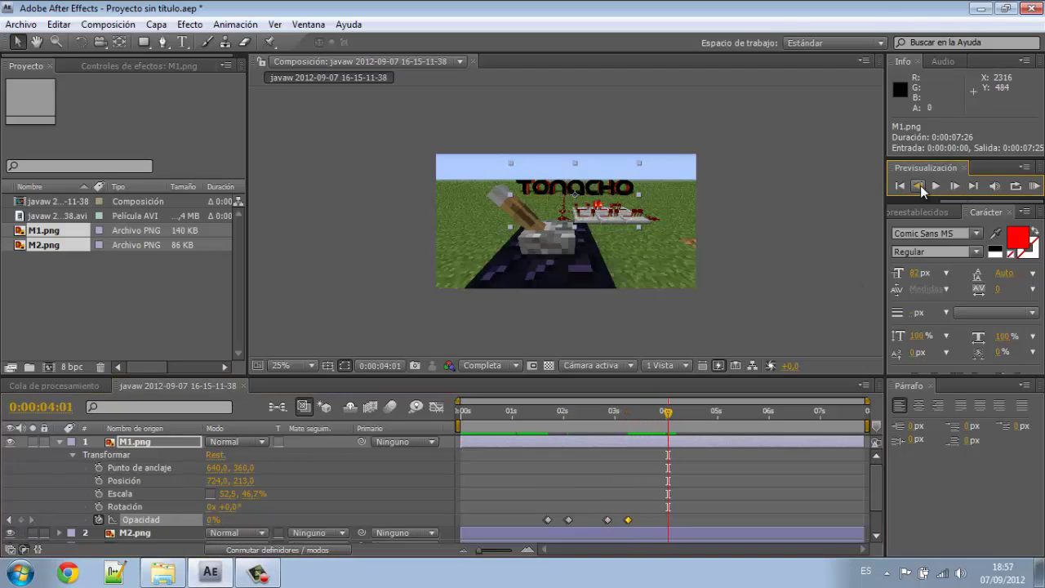
pyautogui.click(20, 520)
pyautogui.click(954, 188)
pyautogui.moveTo(214, 519); pyautogui.dragTo(315, 520)
pyautogui.click(955, 188)
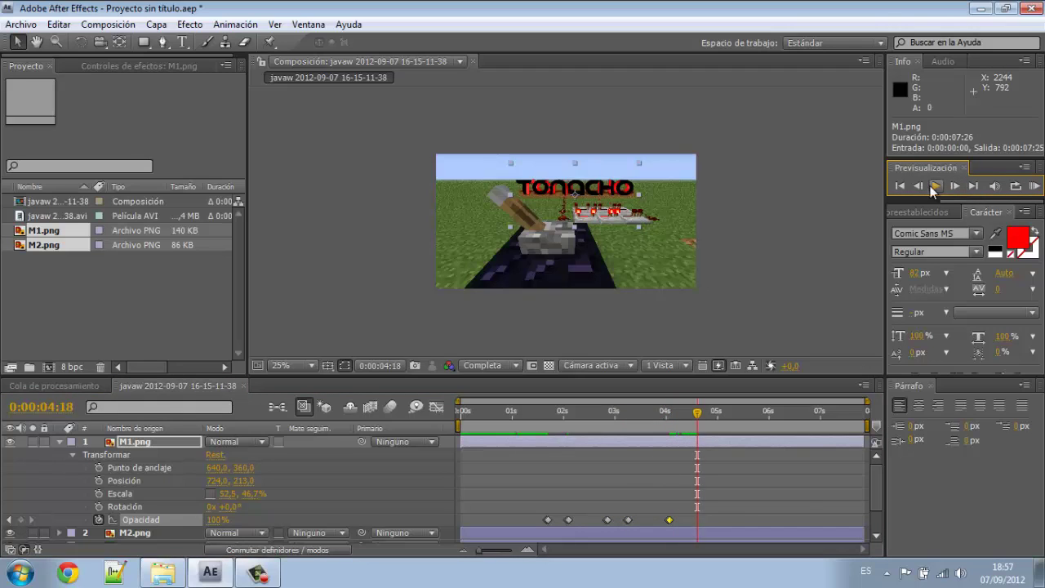
# - Keyframe the topmost M1.png layer's opacity down to 0% at about 0:00:04:16
pyautogui.click(935, 187)
pyautogui.click(921, 188)
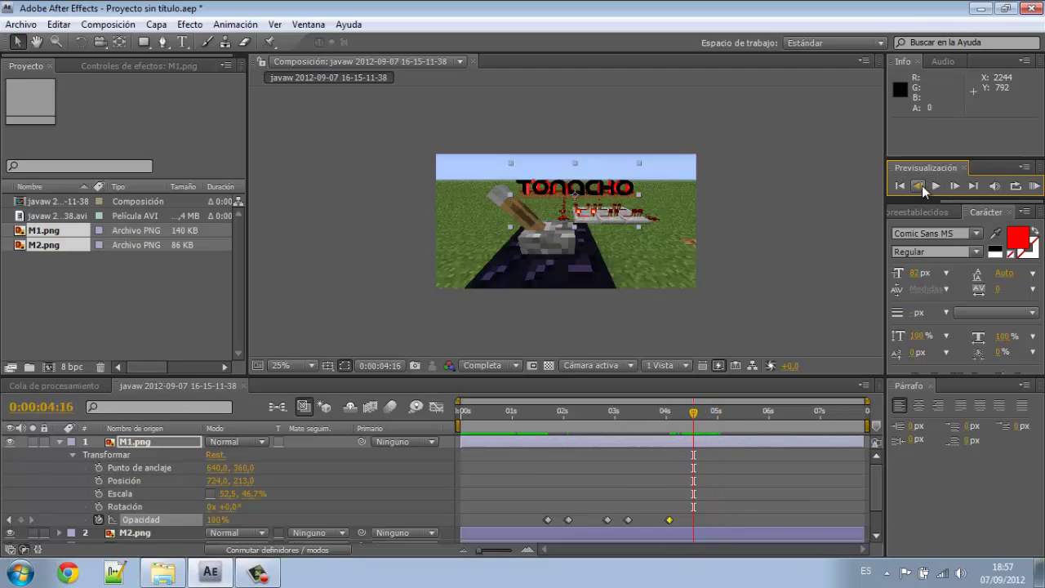
pyautogui.click(21, 520)
pyautogui.click(955, 188)
pyautogui.moveTo(215, 520); pyautogui.dragTo(82, 522)
pyautogui.click(957, 188)
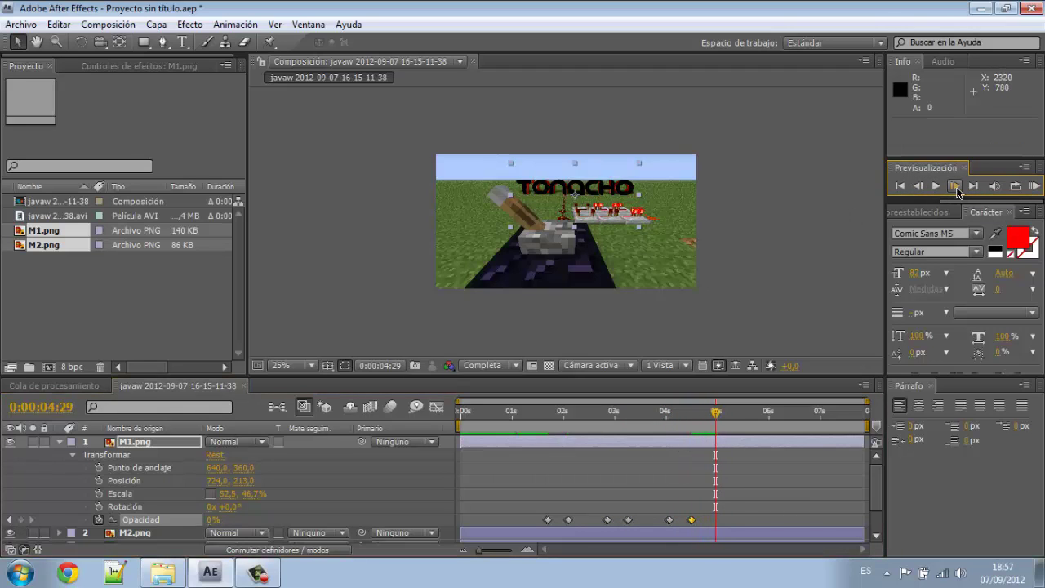
# - Keyframe the topmost M1.png layer's opacity up at about 0:00:05:07 and at 0% at 0:00:05:20 and 0:00:05:21
pyautogui.click(919, 187)
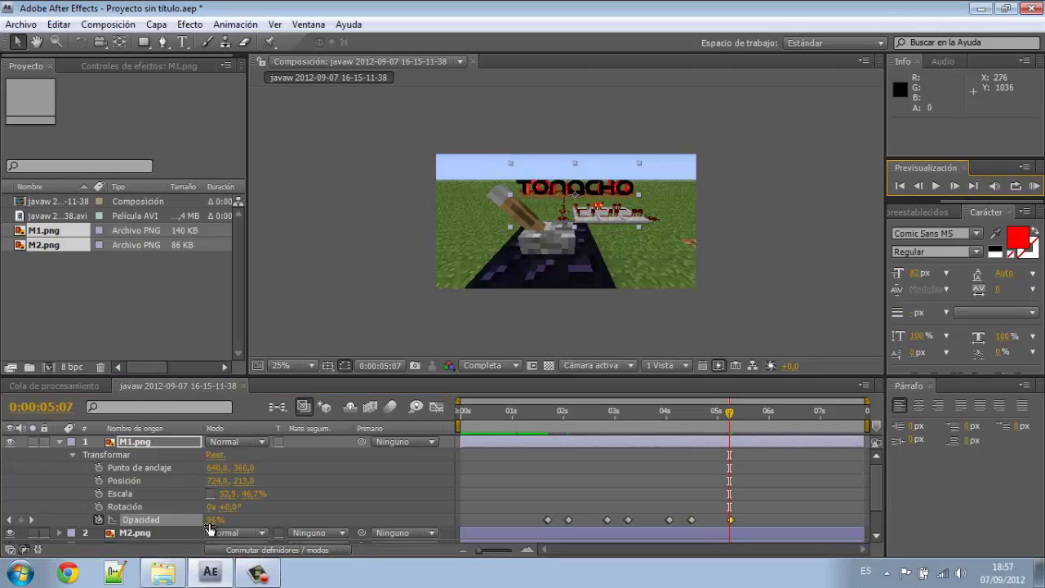
pyautogui.moveTo(214, 521); pyautogui.dragTo(90, 523)
pyautogui.click(956, 188)
pyautogui.moveTo(218, 520); pyautogui.dragTo(90, 522)
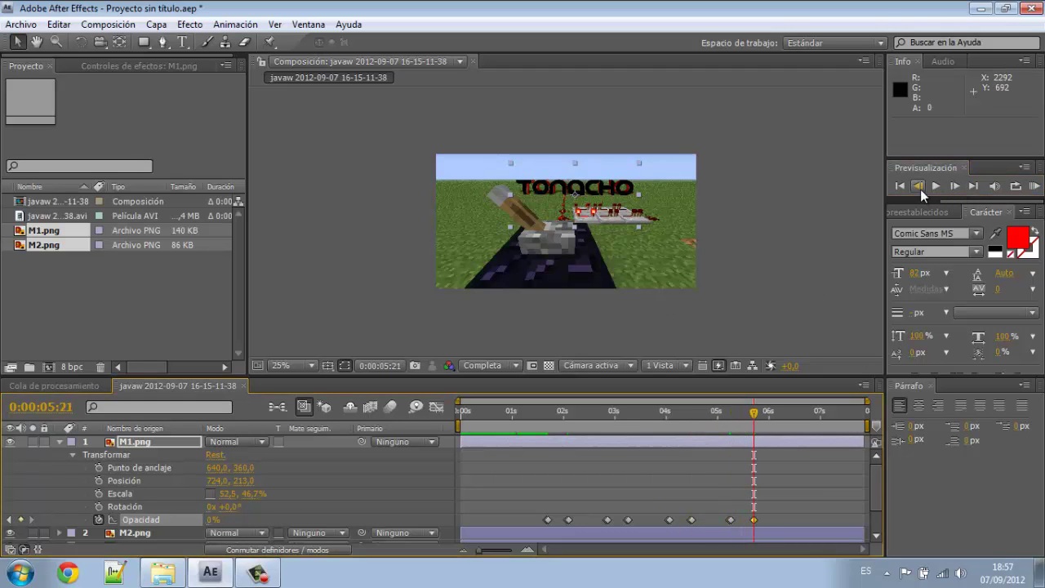
pyautogui.click(922, 192)
pyautogui.click(922, 192)
pyautogui.moveTo(213, 523); pyautogui.dragTo(318, 522)
pyautogui.click(955, 187)
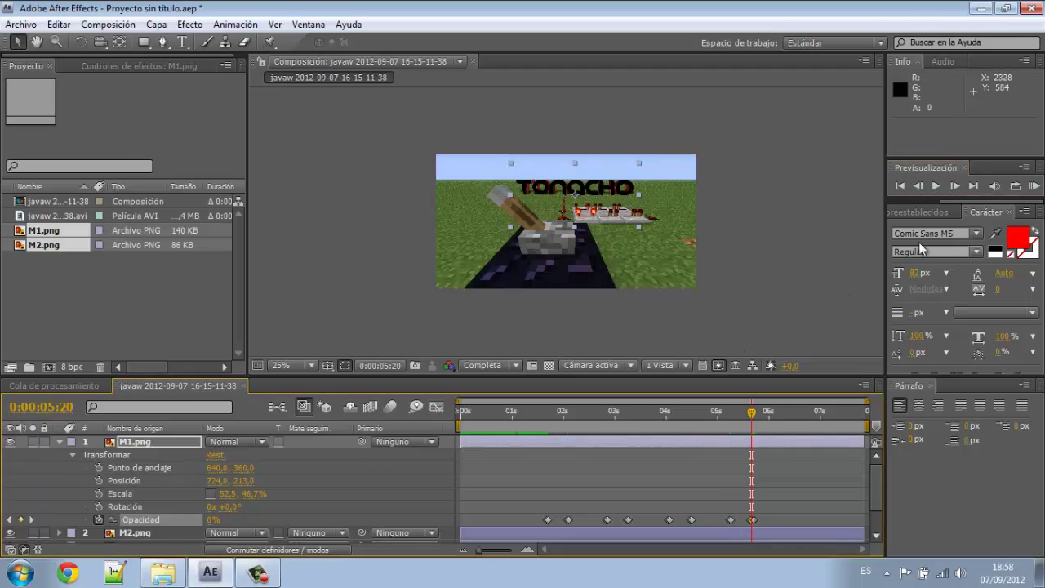
# - Keyframe the topmost M1.png layer's opacity at 100% at about 0:00:06:13 and 0% shortly before seven seconds
pyautogui.click(955, 186)
pyautogui.click(954, 186)
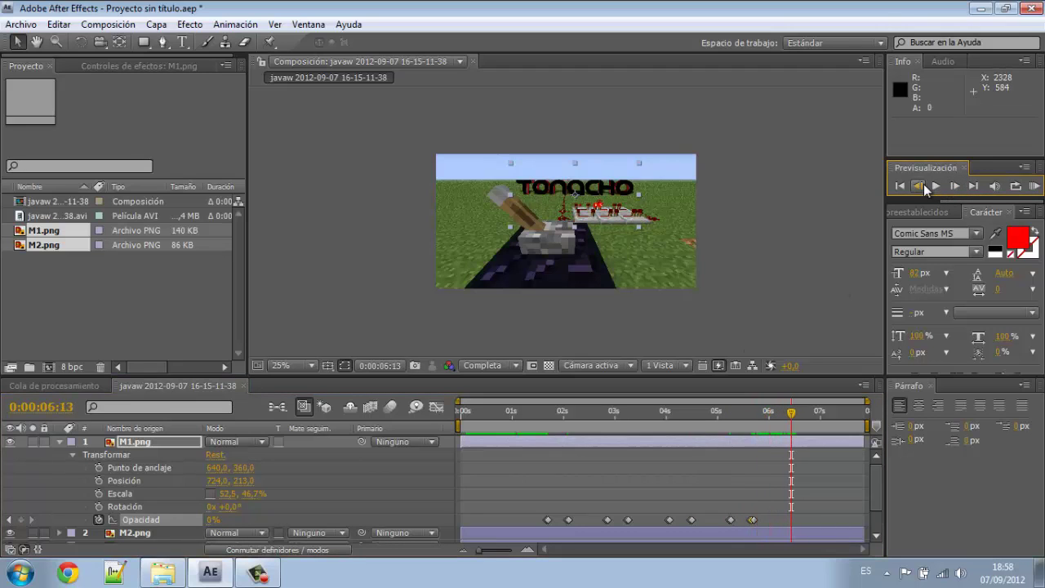
pyautogui.click(21, 521)
pyautogui.moveTo(213, 522); pyautogui.dragTo(318, 522)
pyautogui.click(957, 187)
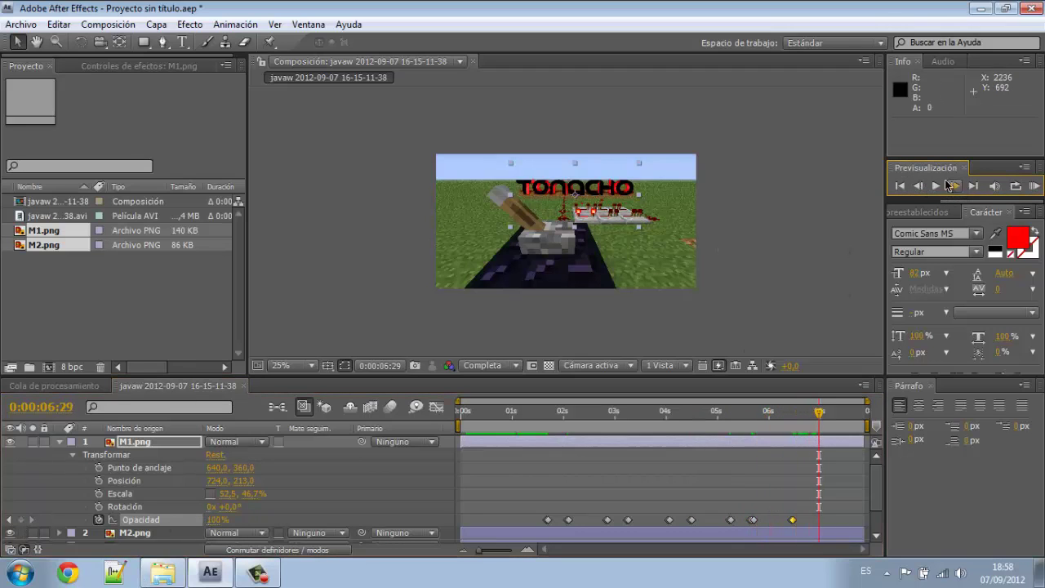
pyautogui.click(919, 187)
pyautogui.hotkey('ctrl', 'v')
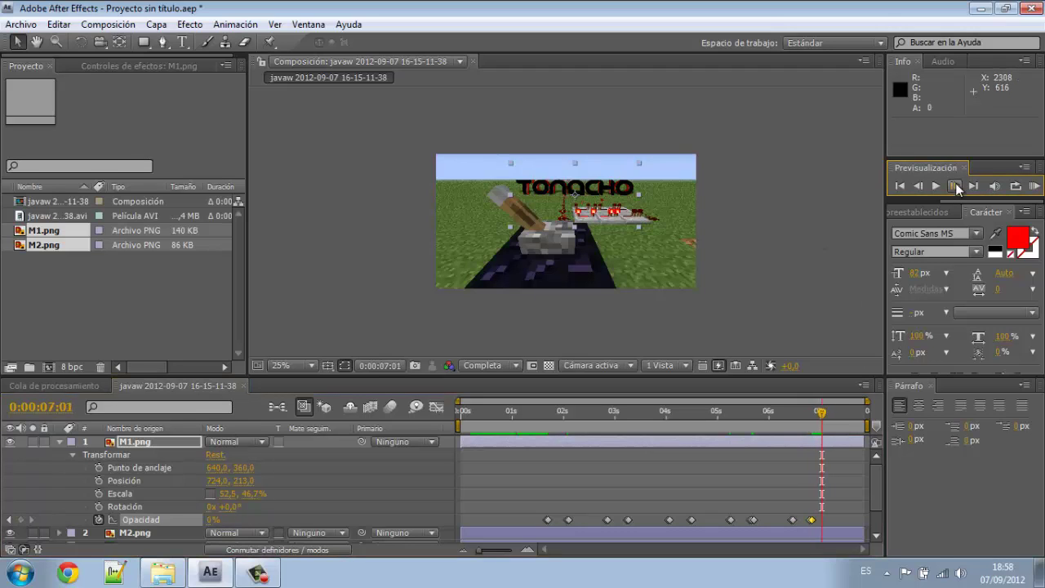
# - Keyframe the topmost M1.png layer's opacity at 100% at 0:00:07:21 and step to the end of the composition
pyautogui.click(954, 186)
pyautogui.click(954, 186)
pyautogui.click(955, 186)
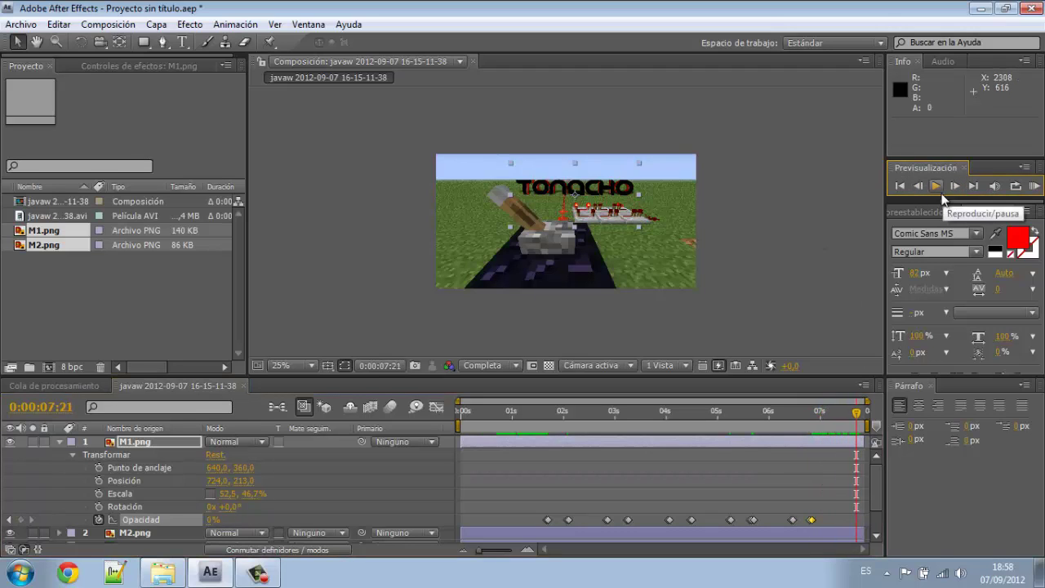
pyautogui.hotkey('ctrl', 'v')
pyautogui.click(954, 187)
pyautogui.click(954, 186)
pyautogui.click(955, 187)
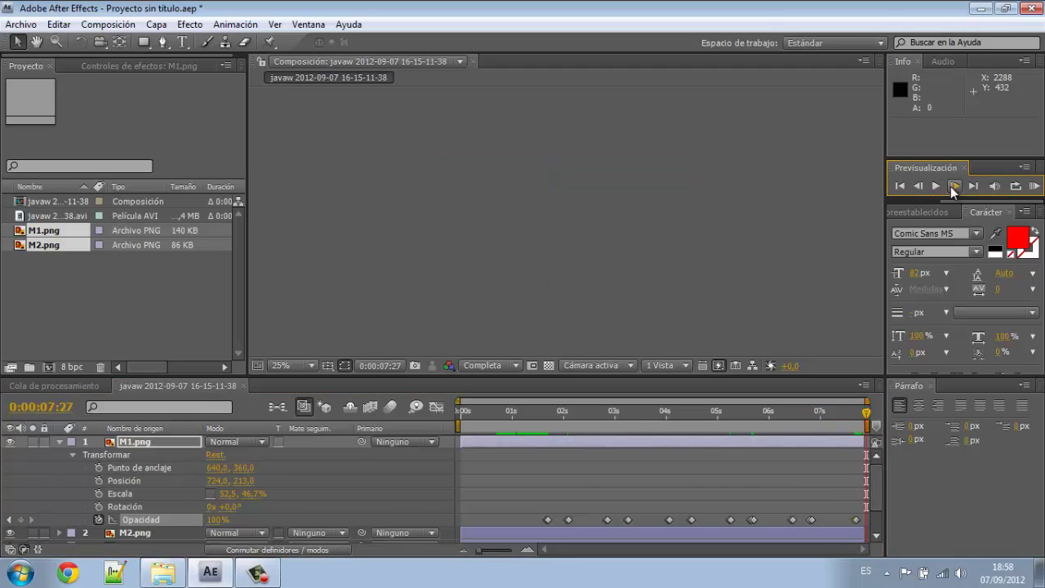
# - Run a RAM preview of the composition from near the start to review the flashing text
pyautogui.click(900, 186)
pyautogui.click(936, 187)
pyautogui.click(1033, 187)
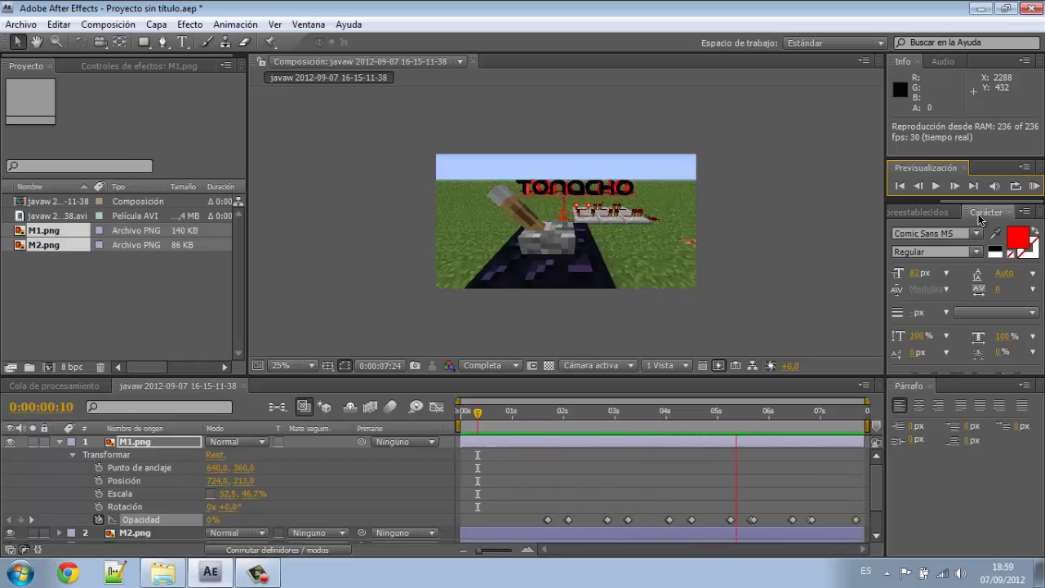
# - Save the project as Tonacho in the AE Projects folder, replacing the existing file
pyautogui.click(21, 23)
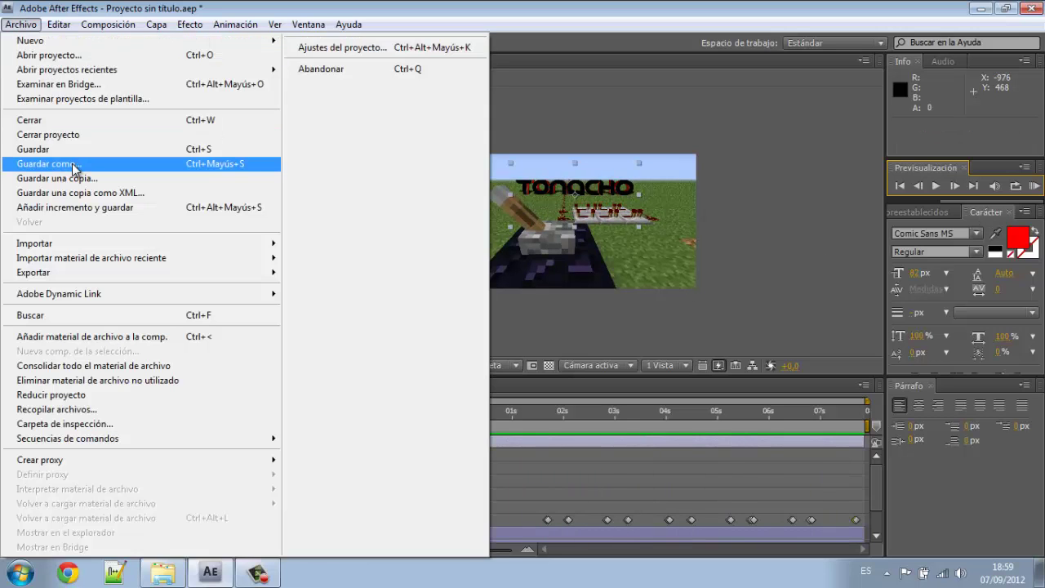
pyautogui.click(66, 162)
pyautogui.doubleClick(538, 167)
pyautogui.click(566, 291)
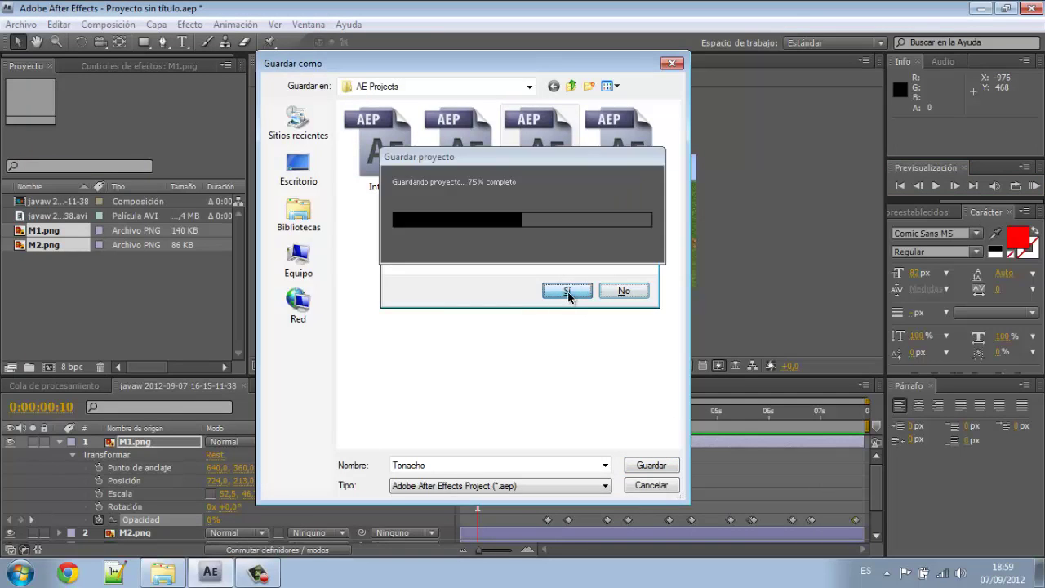